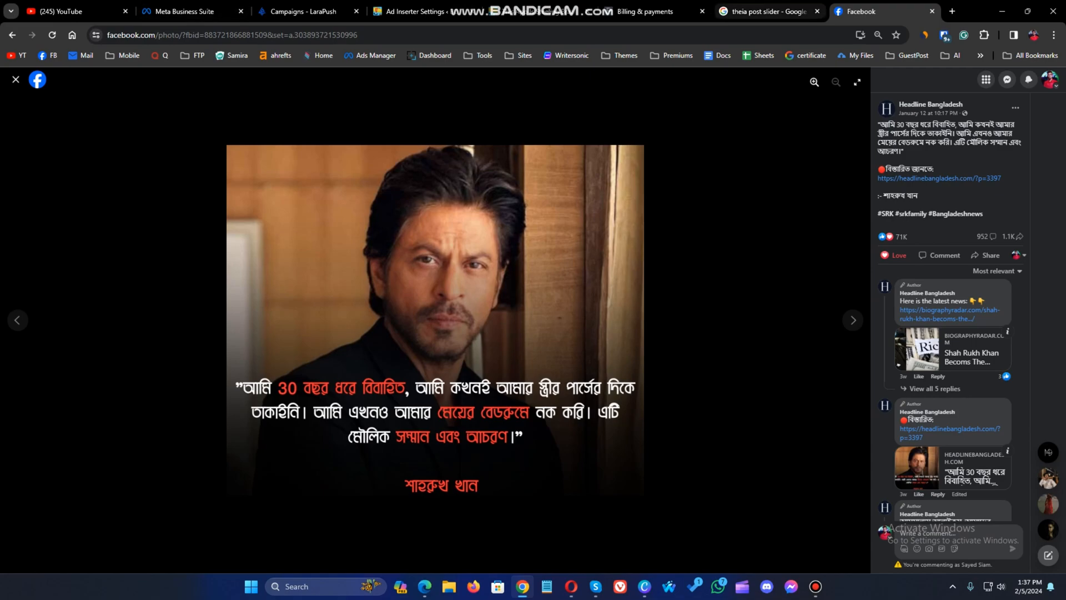
# Check the total reach of the January 12 photo post in Meta Business Suite, and return to the Facebook photo
pyautogui.click(183, 11)
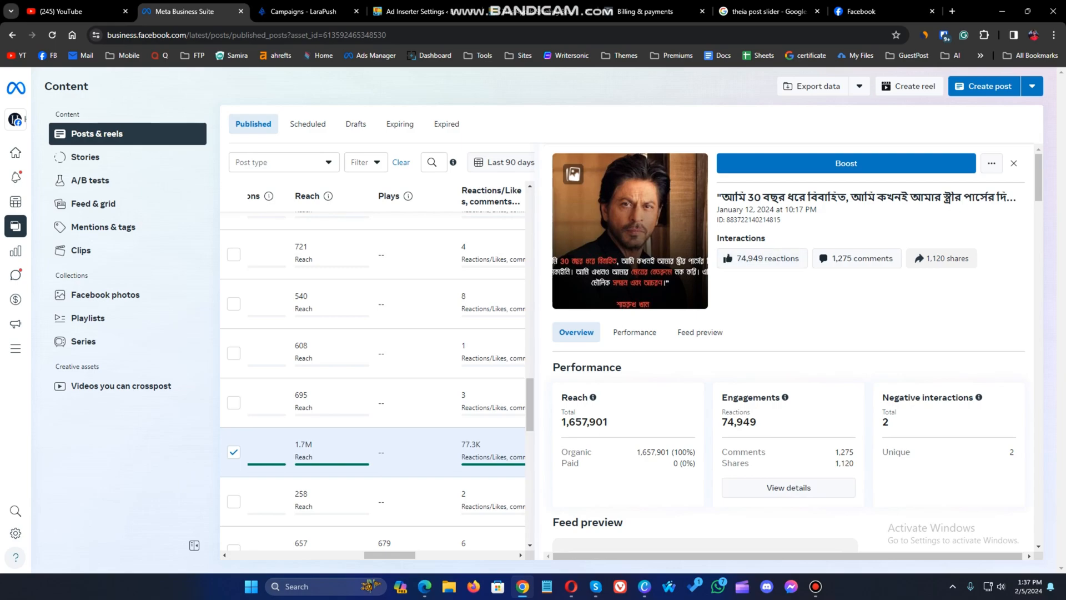
pyautogui.doubleClick(738, 421)
pyautogui.click(739, 422)
pyautogui.doubleClick(584, 422)
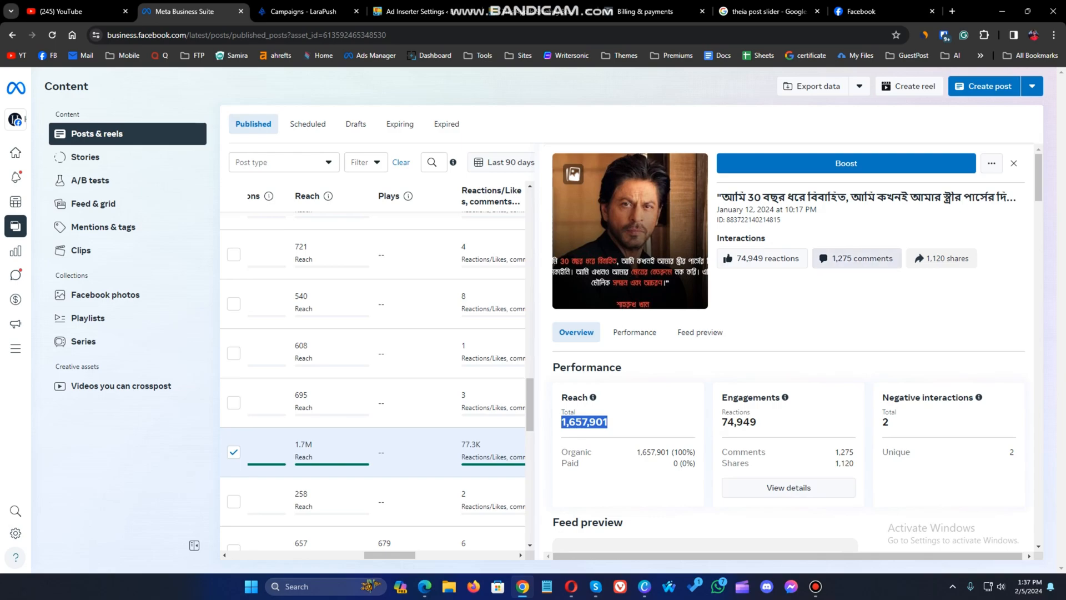
pyautogui.click(861, 11)
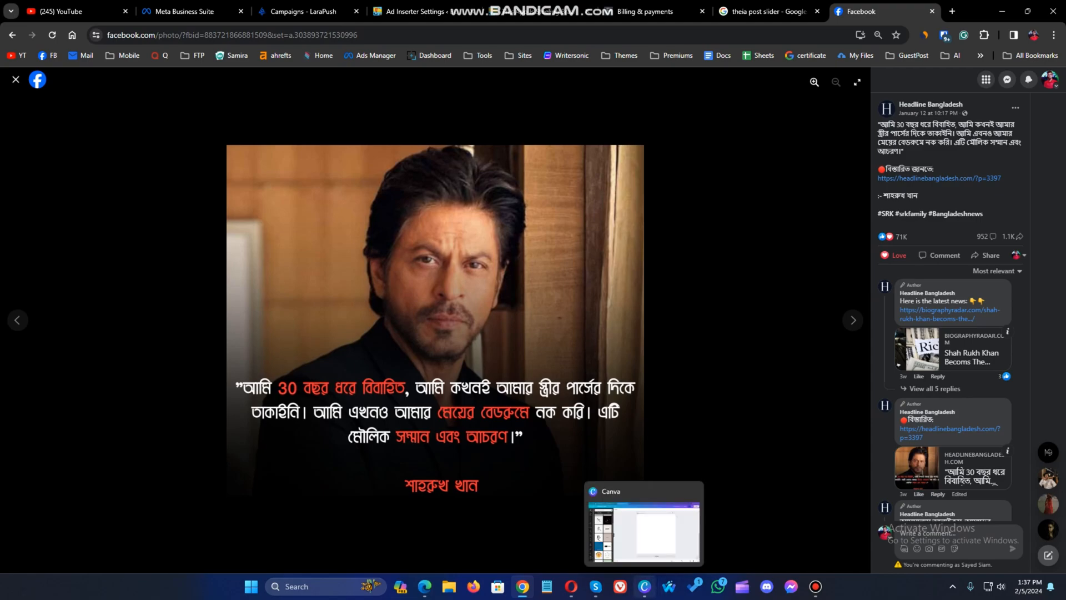
pyautogui.click(644, 586)
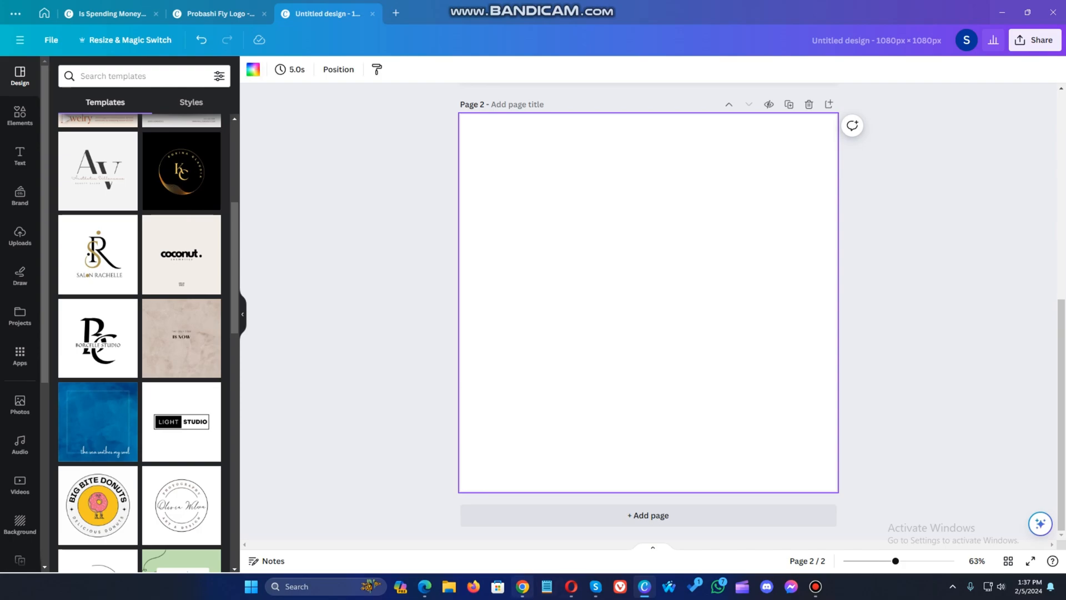
pyautogui.click(523, 586)
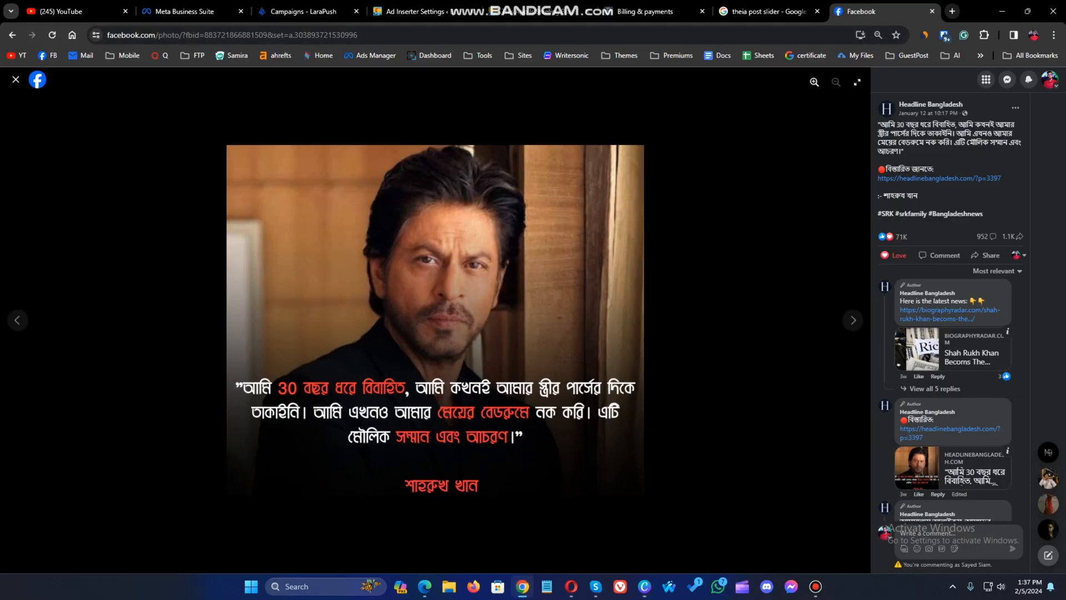
# Search Google Images for "salman khan" in a new browser tab and open the Wikipedia photo preview
pyautogui.click(953, 12)
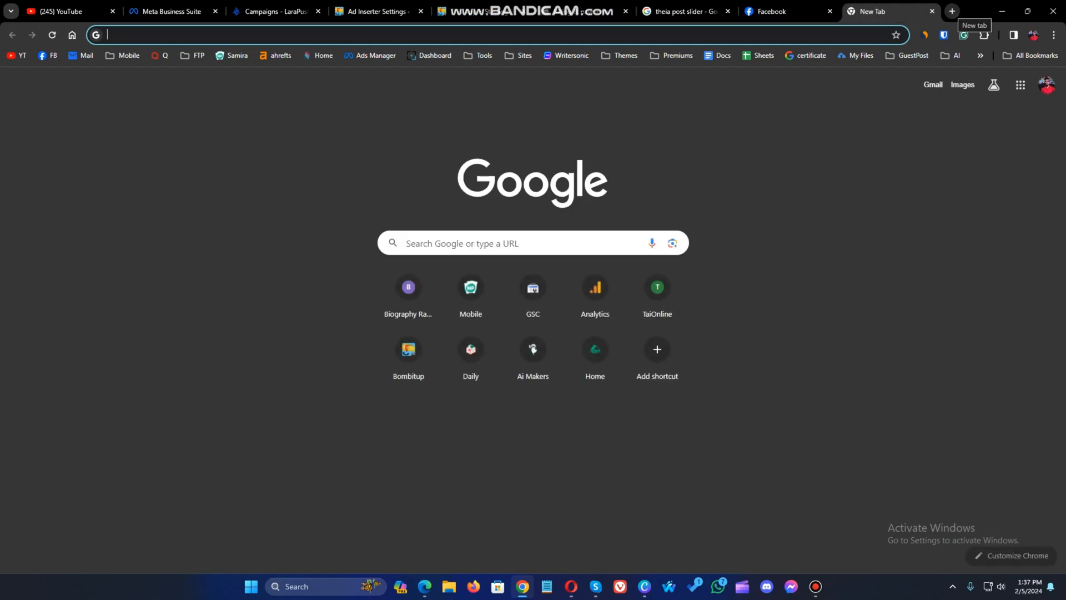
pyautogui.write('salman khan')
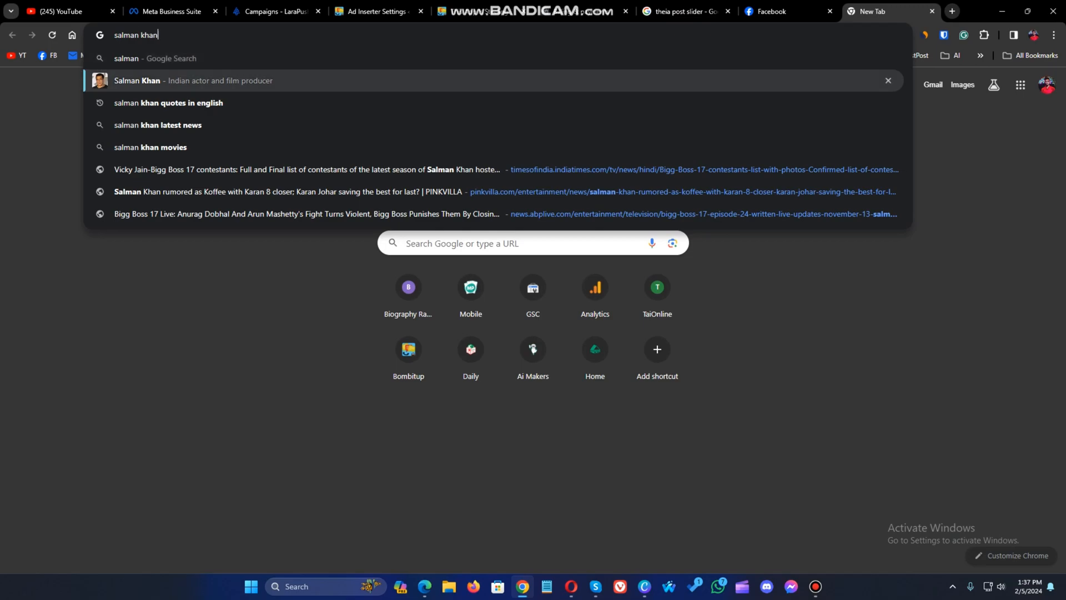
pyautogui.press('Return')
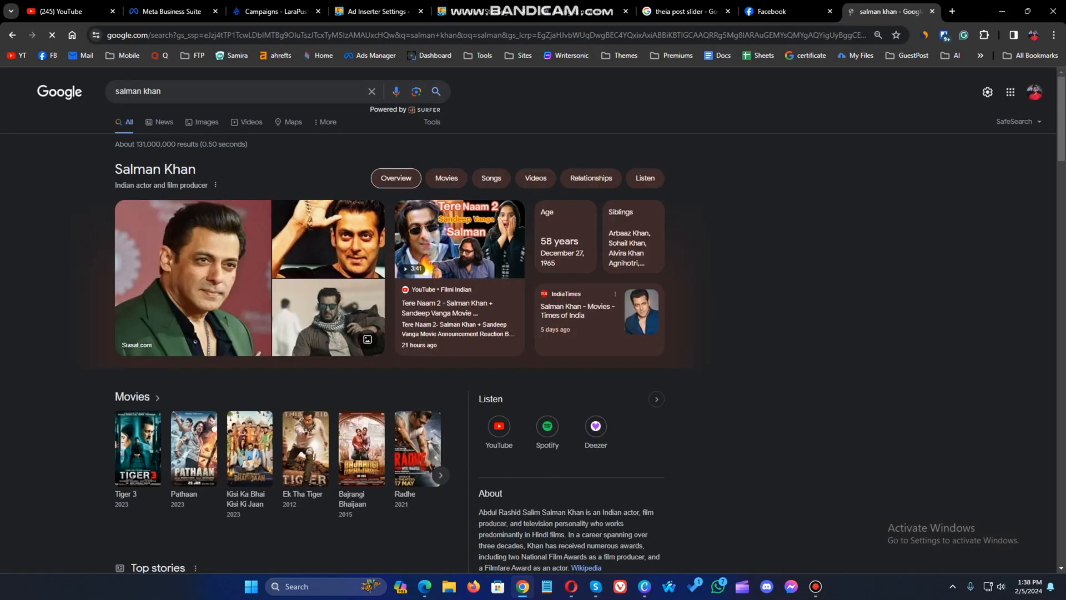
pyautogui.click(207, 122)
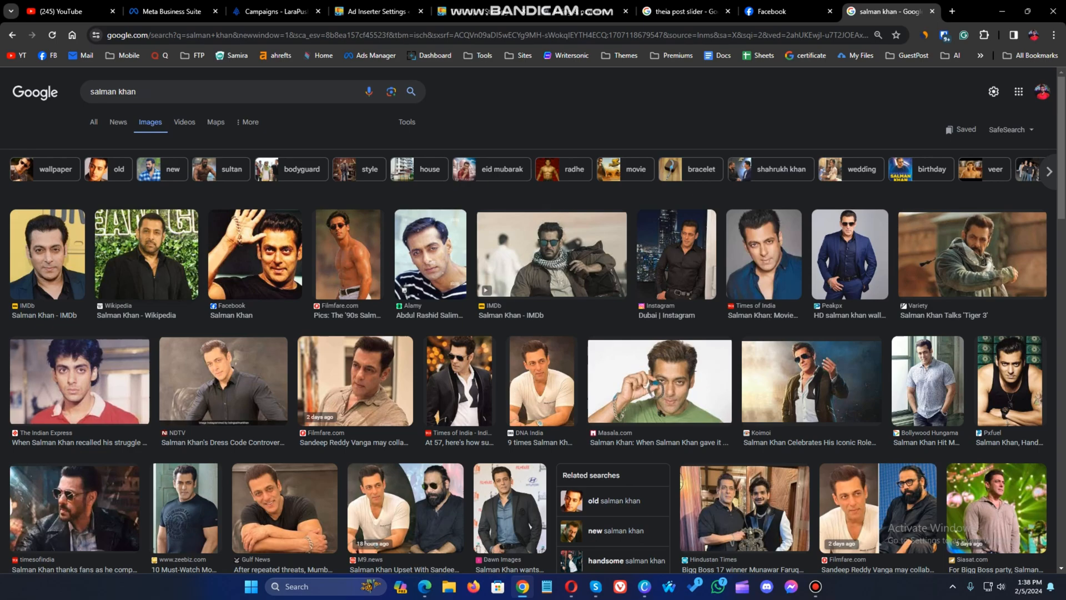
pyautogui.click(147, 254)
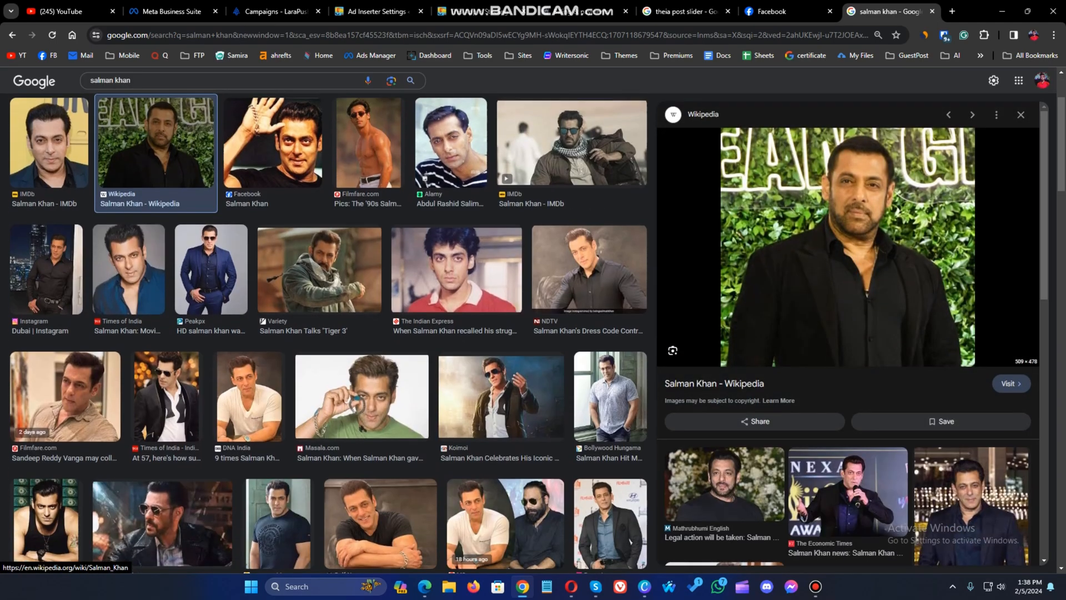
# Upload the Wikipedia photo from the browser to Canva and add it to page 2 of the design
pyautogui.moveTo(848, 261); pyautogui.dragTo(126, 303)
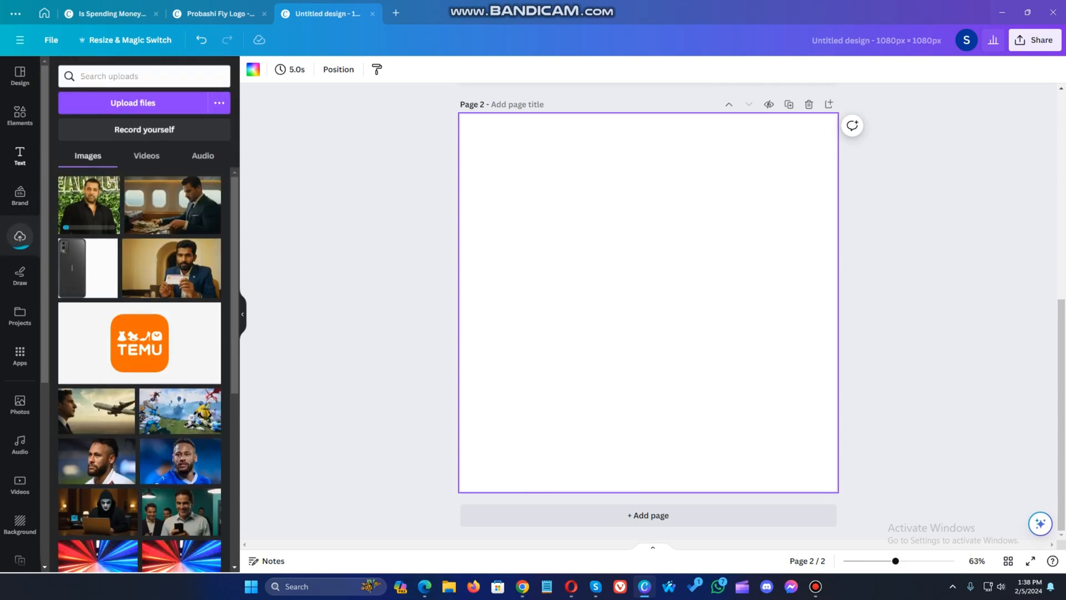
pyautogui.click(19, 156)
pyautogui.click(20, 236)
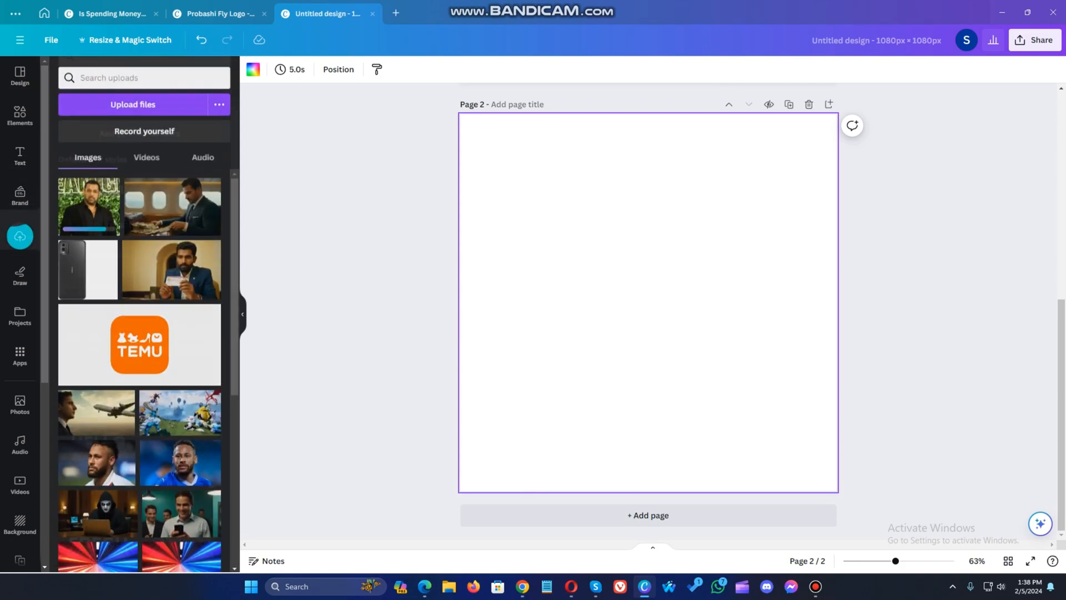
pyautogui.click(89, 205)
pyautogui.click(19, 115)
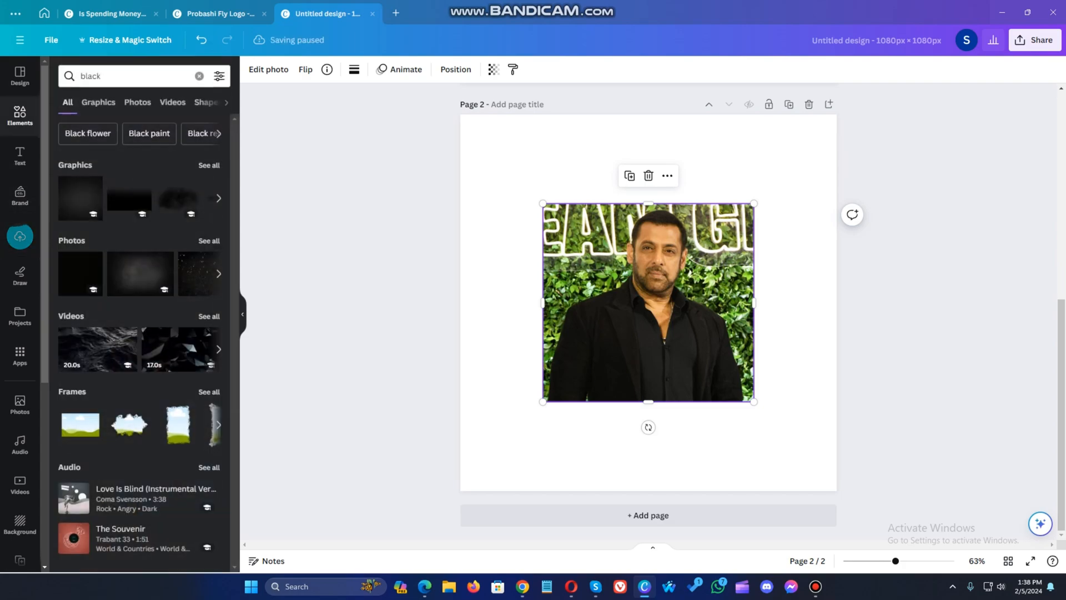
# Move the photo to the page's upper-left corner and set it as the page background
pyautogui.moveTo(648, 302); pyautogui.dragTo(566, 208)
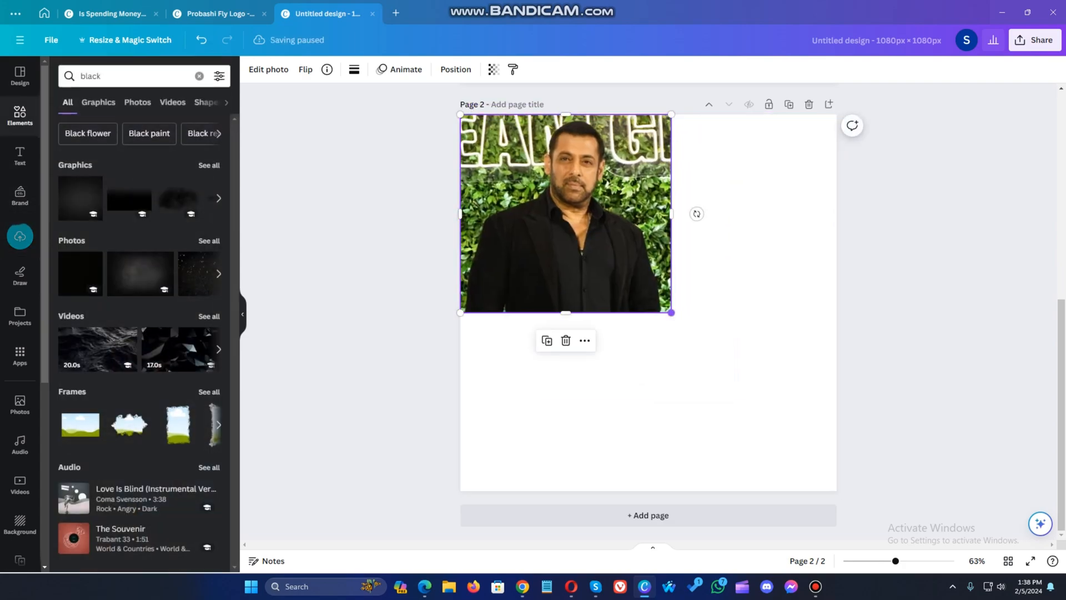
pyautogui.rightClick(606, 243)
pyautogui.click(679, 529)
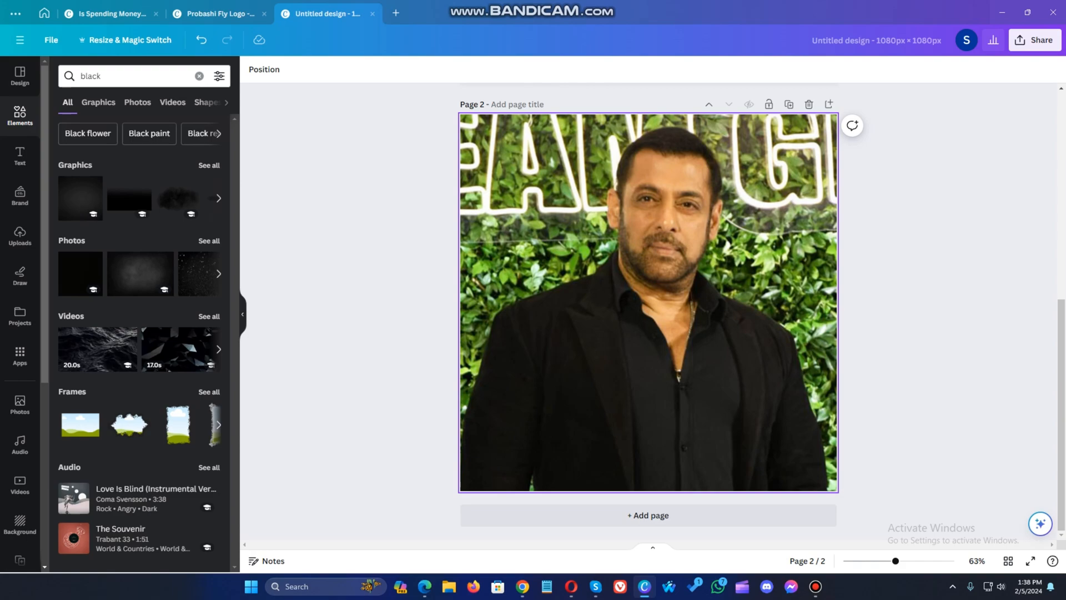
# Search the elements for "black" and add the black fade gradient graphic to the page
pyautogui.click(199, 76)
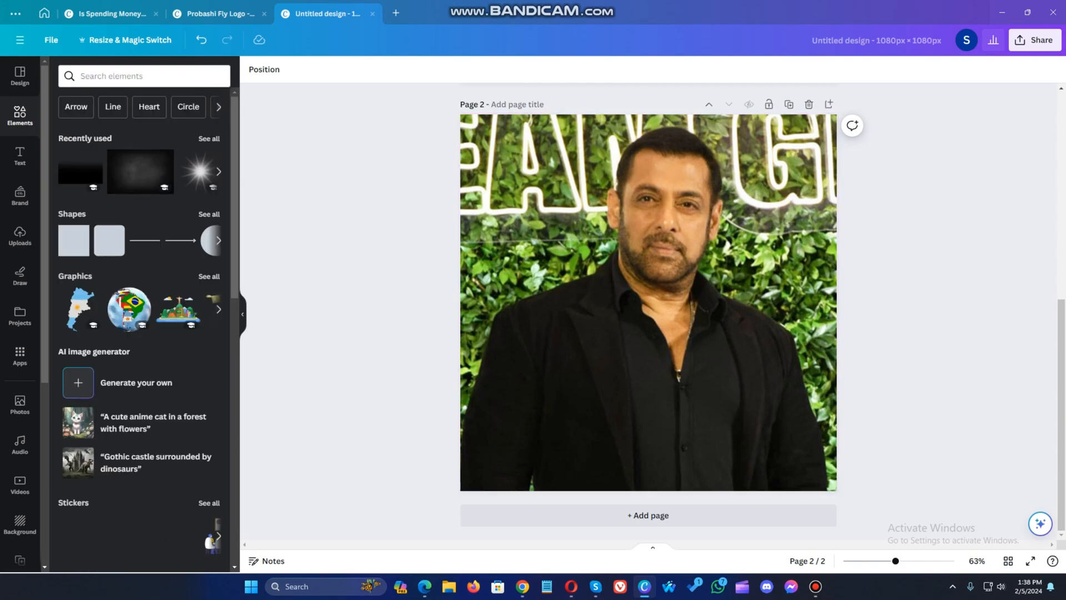
pyautogui.click(134, 76)
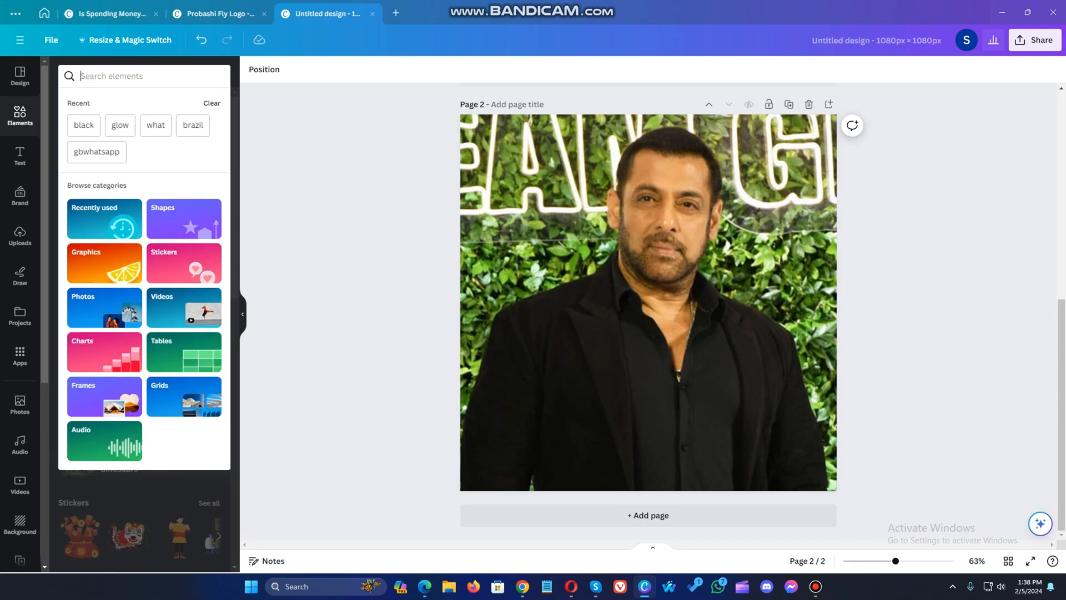
pyautogui.write('black')
pyautogui.press('Return')
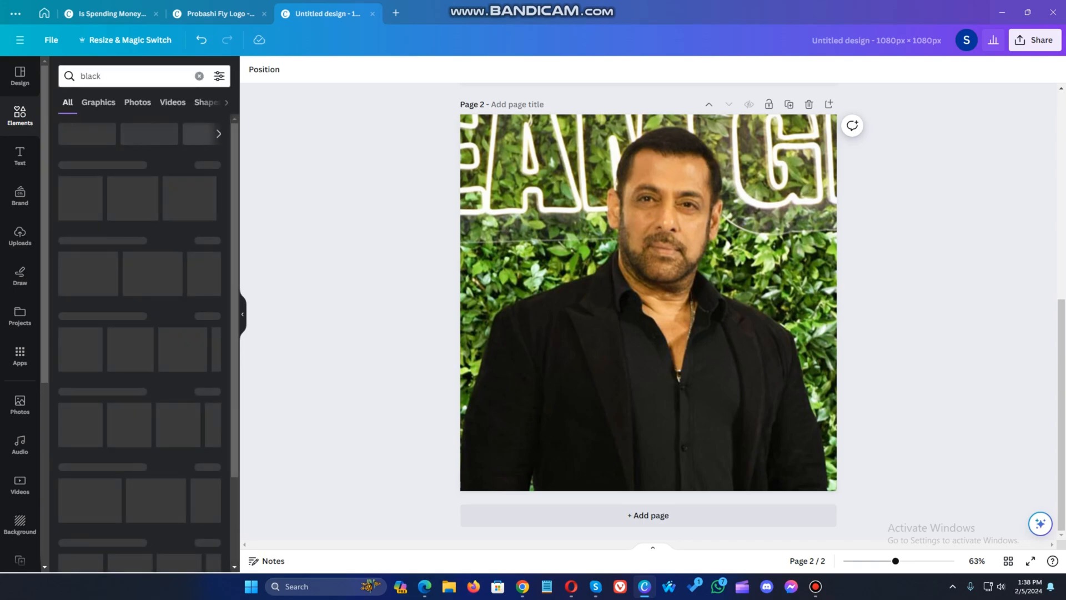
pyautogui.moveTo(129, 199)
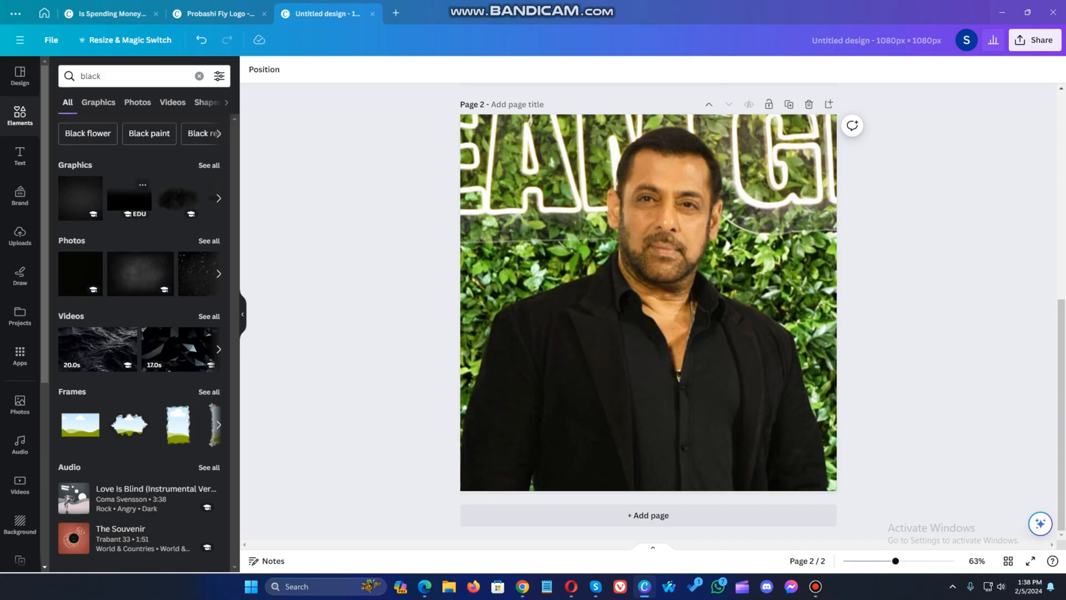
pyautogui.click(130, 198)
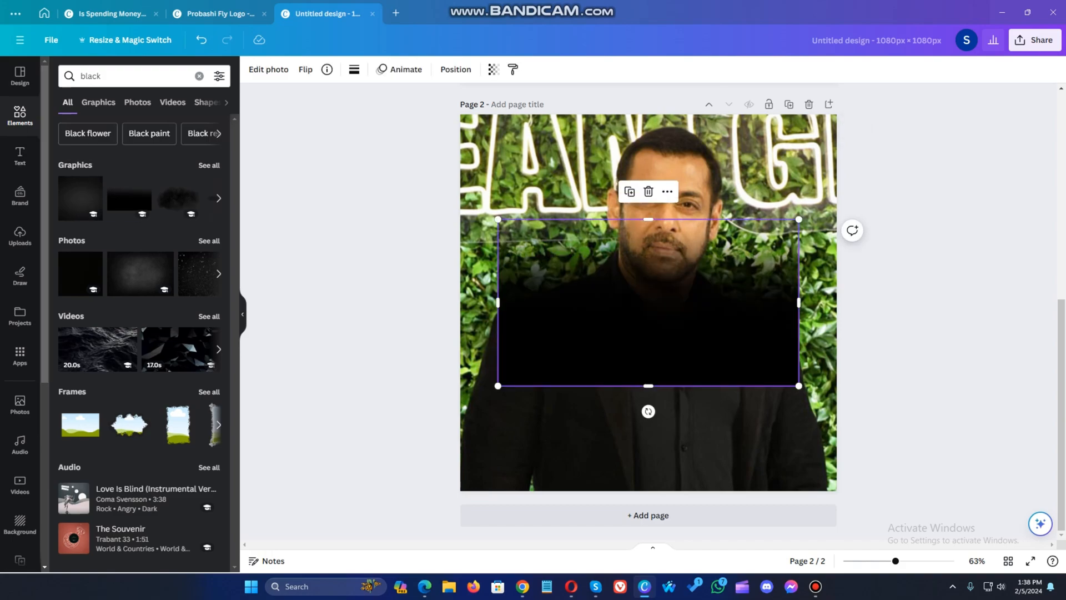
# Move and stretch the black gradient to span the page width and darken the photo's lower part from the chin down
pyautogui.moveTo(648, 302); pyautogui.dragTo(615, 370)
pyautogui.moveTo(761, 371); pyautogui.dragTo(821, 370)
pyautogui.moveTo(641, 370); pyautogui.dragTo(638, 486)
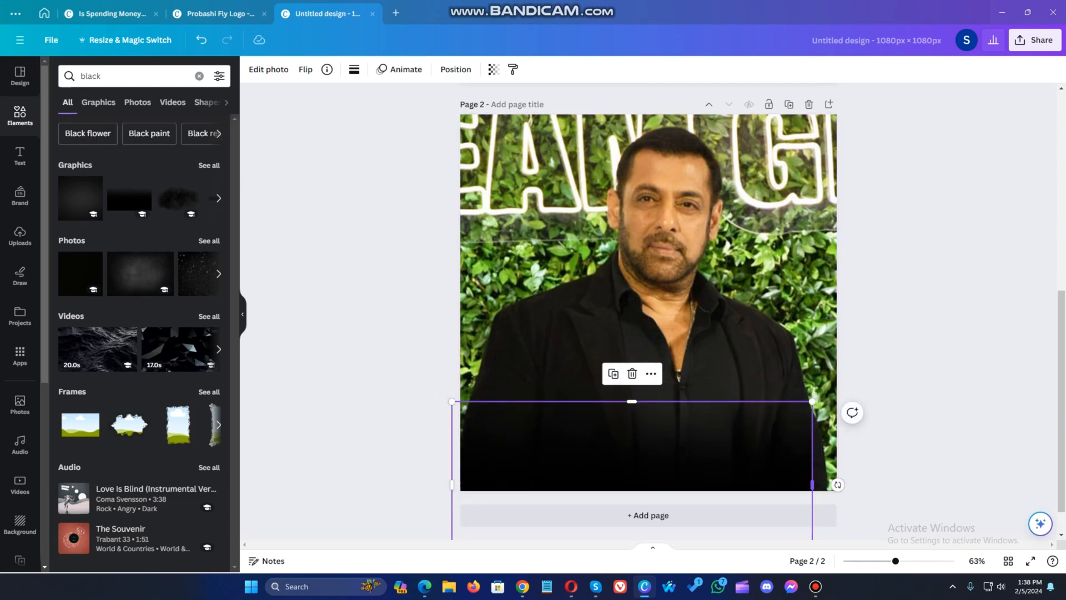
pyautogui.moveTo(813, 485); pyautogui.dragTo(837, 485)
pyautogui.moveTo(644, 401); pyautogui.dragTo(645, 273)
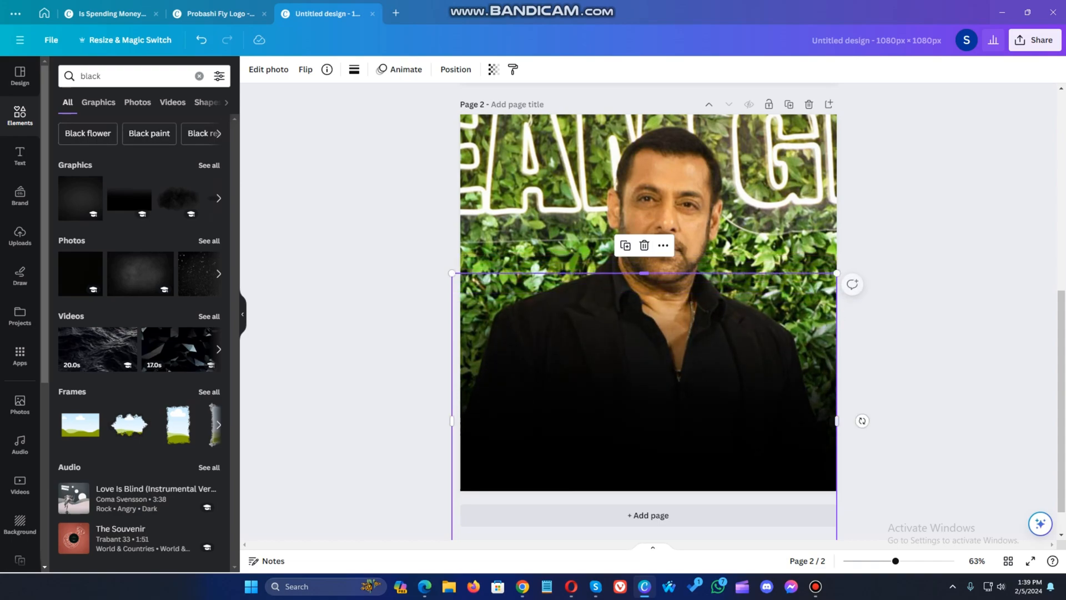
pyautogui.press('Escape')
pyautogui.click(647, 233)
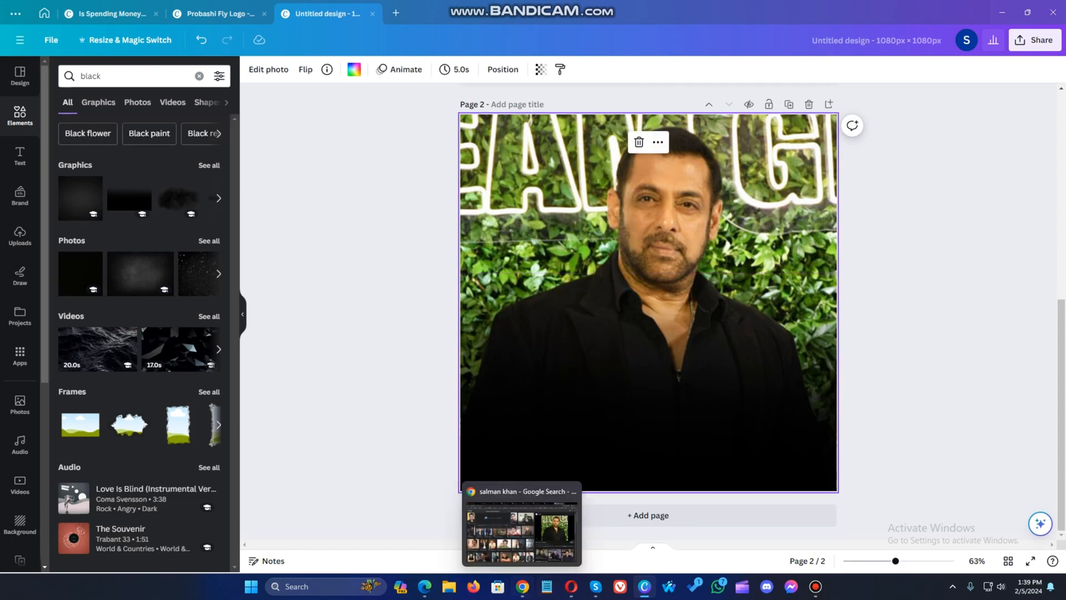
# Switch to the browser and search Google for "salman khan quotes in english", showing all web results
pyautogui.click(523, 587)
pyautogui.scroll(2, 332, 365)
pyautogui.click(412, 93)
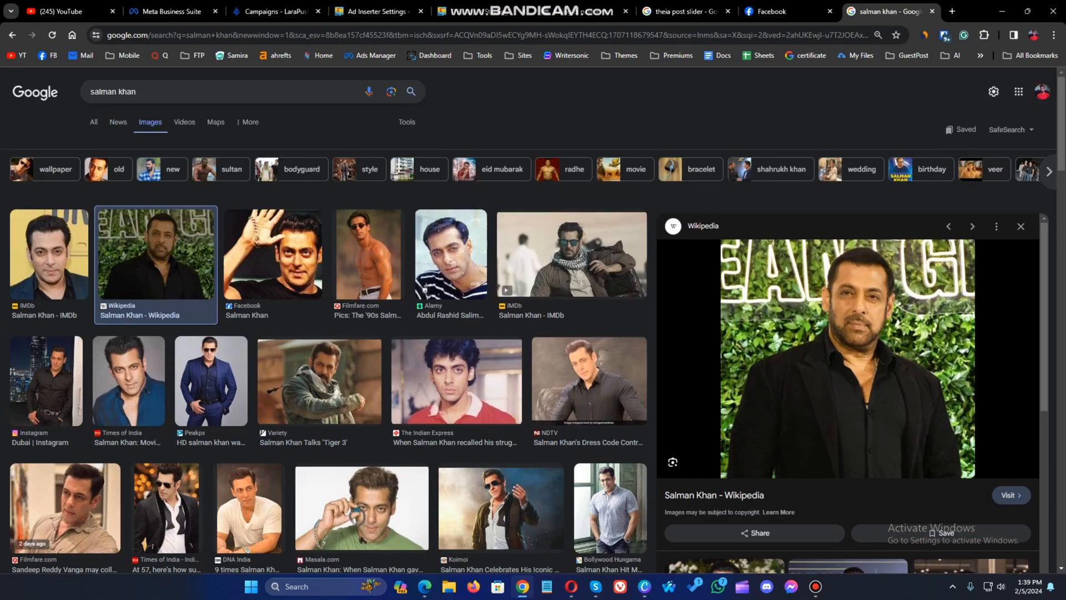
pyautogui.click(135, 91)
pyautogui.write('quo')
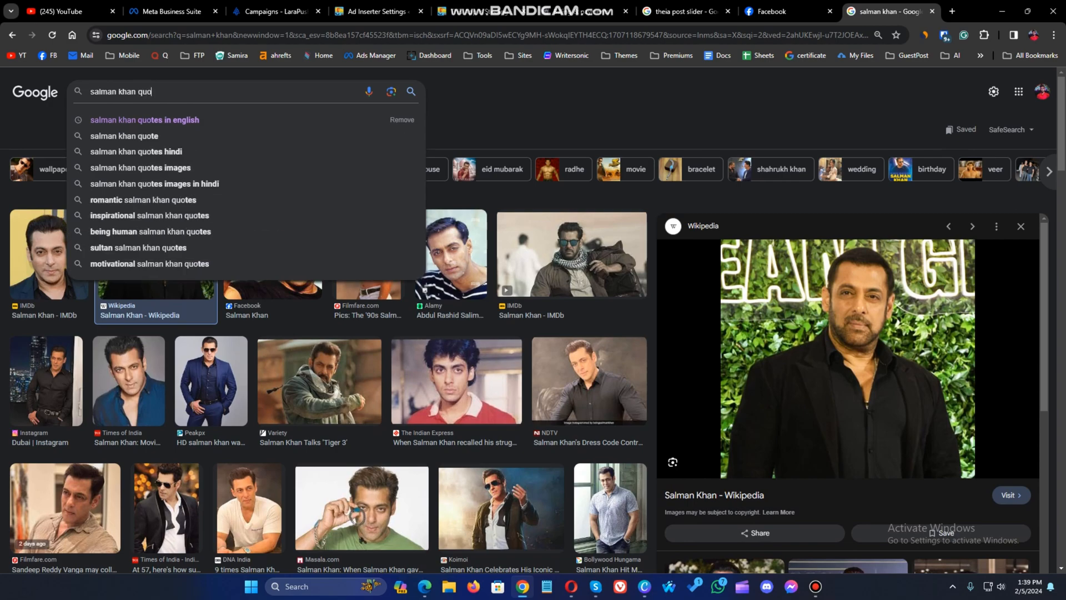
pyautogui.press('Down')
pyautogui.press('Return')
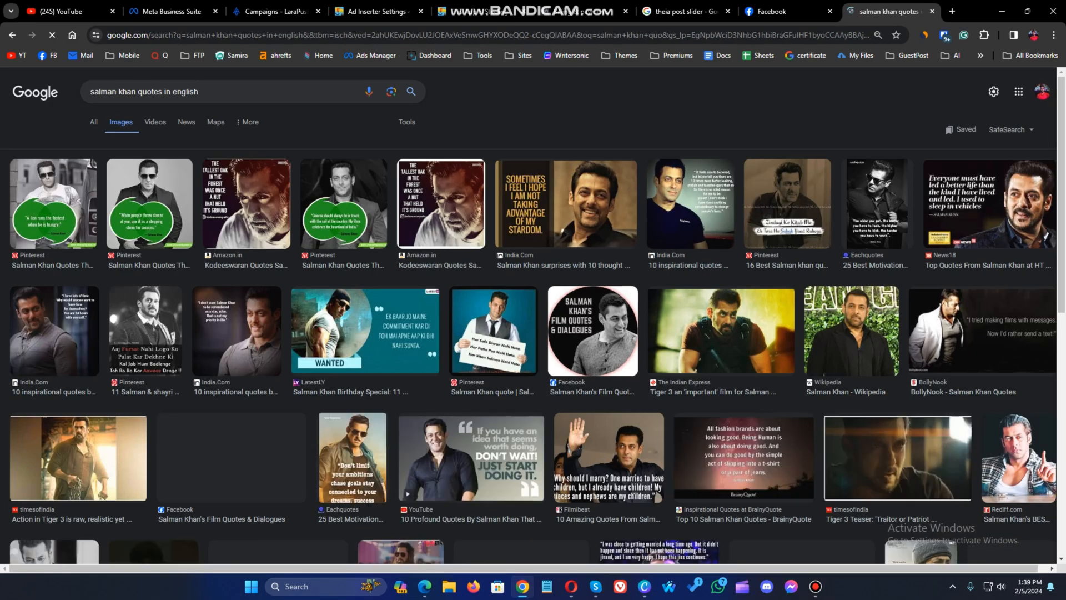
pyautogui.click(93, 122)
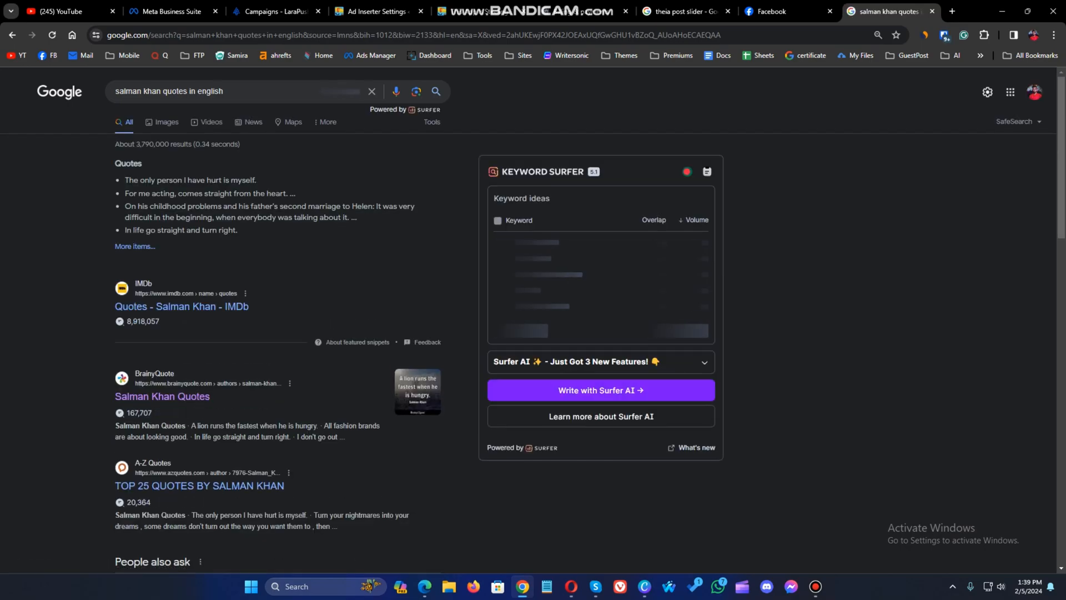
# Copy the quote "The only person I have hurt is myself" from the results and add it as text to the Canva page
pyautogui.moveTo(139, 180); pyautogui.dragTo(255, 180)
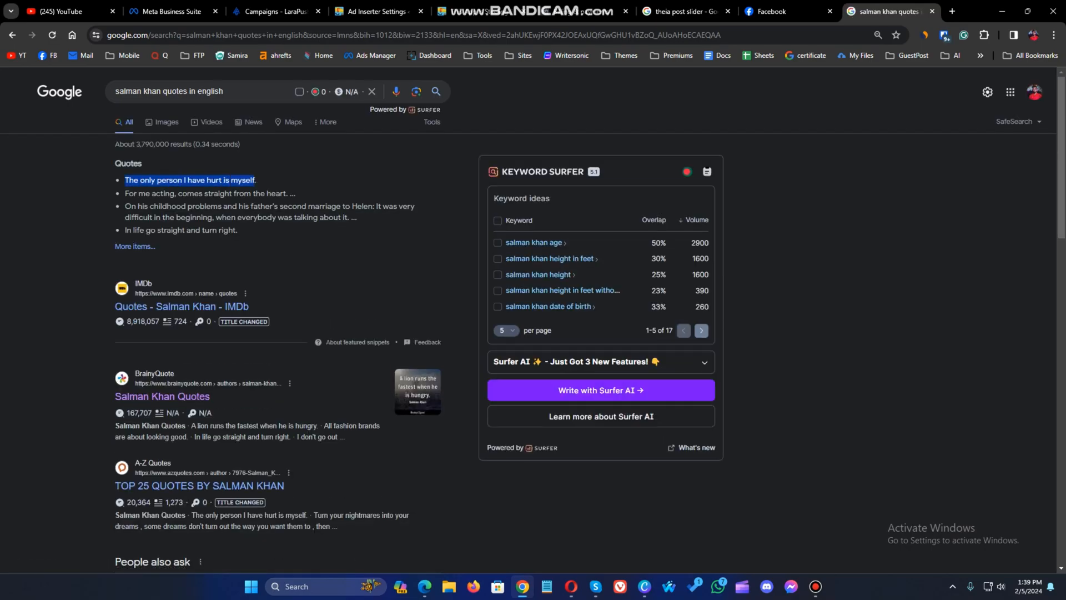
pyautogui.click(644, 587)
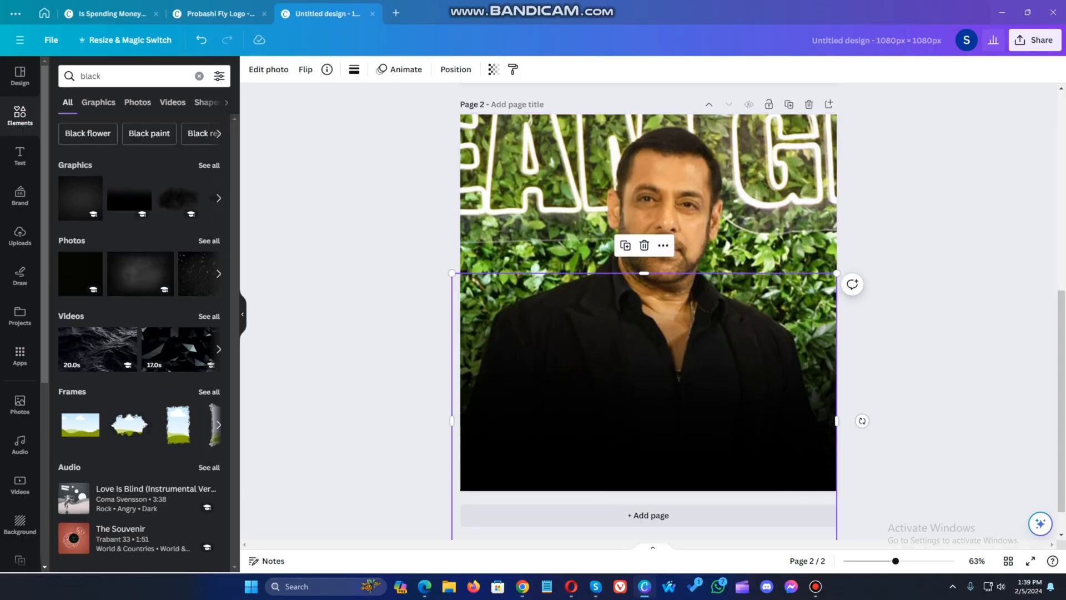
pyautogui.write('The only person i have hurt is myself')
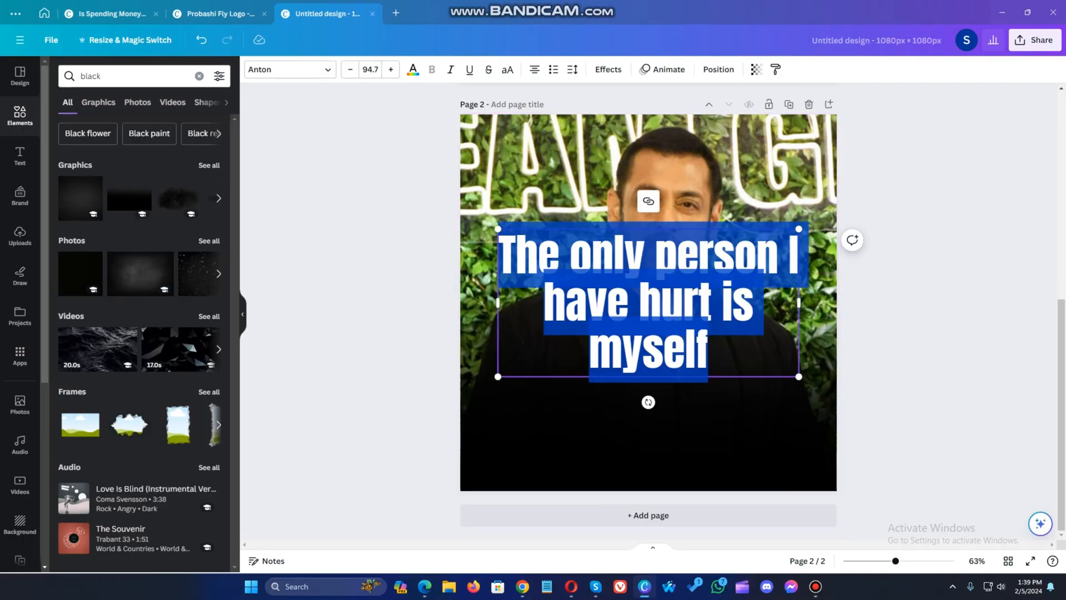
pyautogui.click(639, 303)
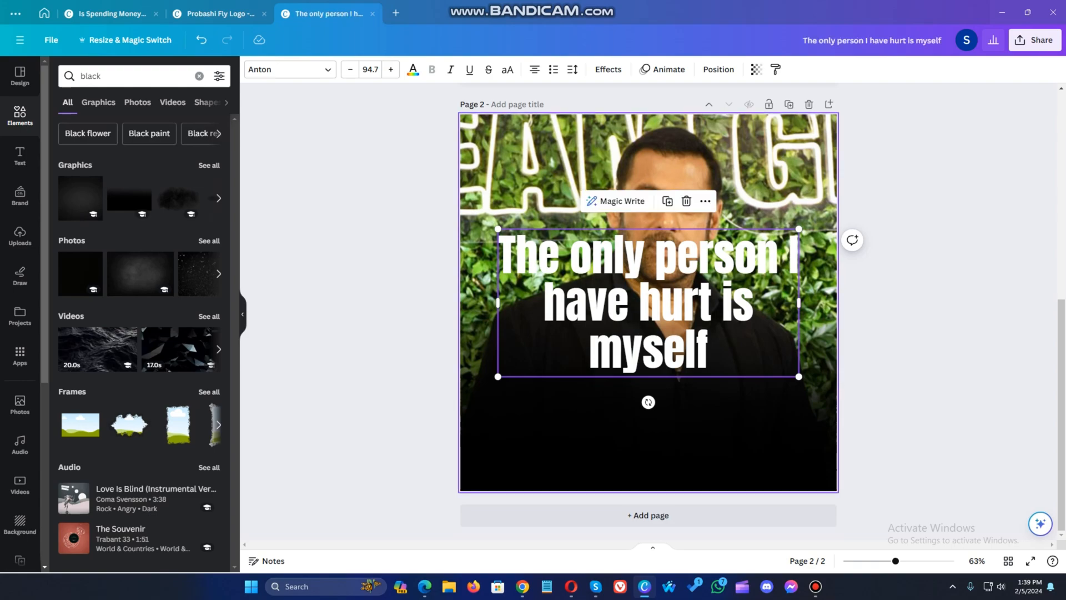
# Scale the quote text to about size 68.1, widen its box to fit two lines, and place it over the dark lower area
pyautogui.moveTo(639, 302); pyautogui.dragTo(626, 407)
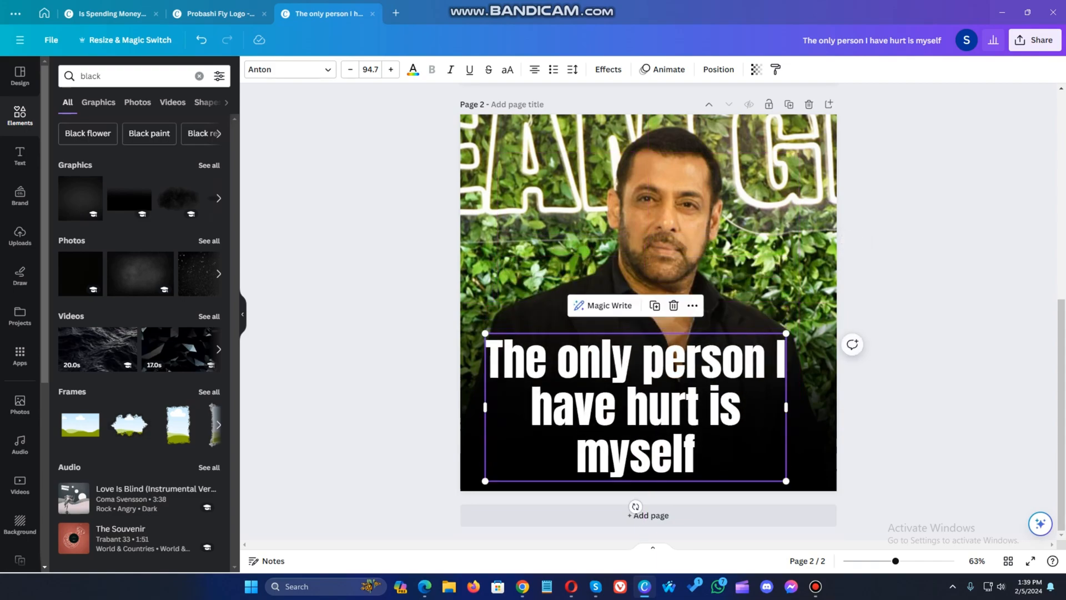
pyautogui.moveTo(786, 407); pyautogui.dragTo(822, 408)
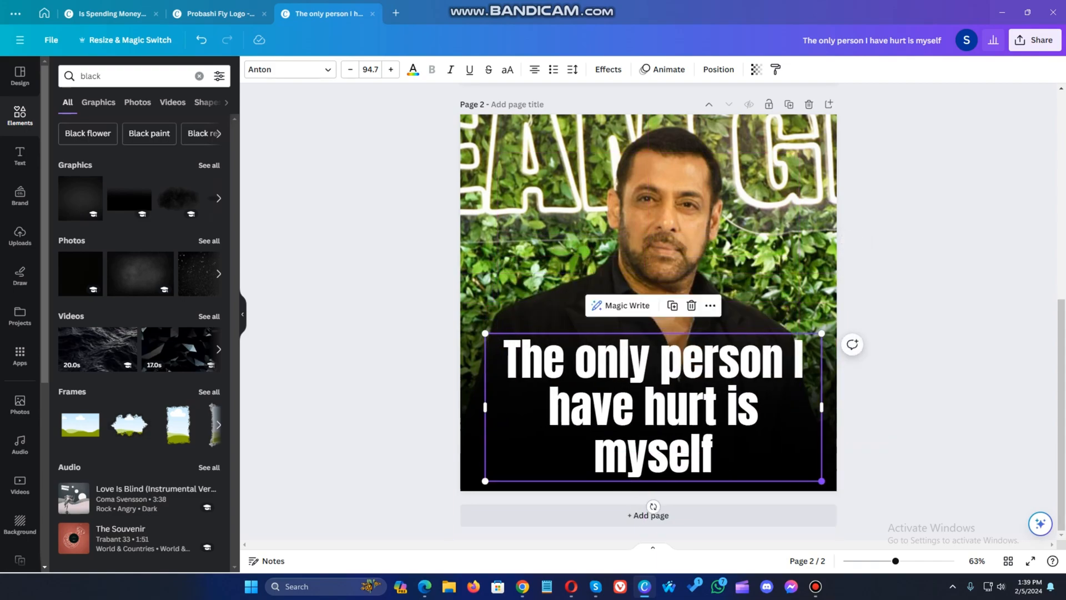
pyautogui.moveTo(822, 480); pyautogui.dragTo(727, 439)
pyautogui.moveTo(727, 386); pyautogui.dragTo(784, 369)
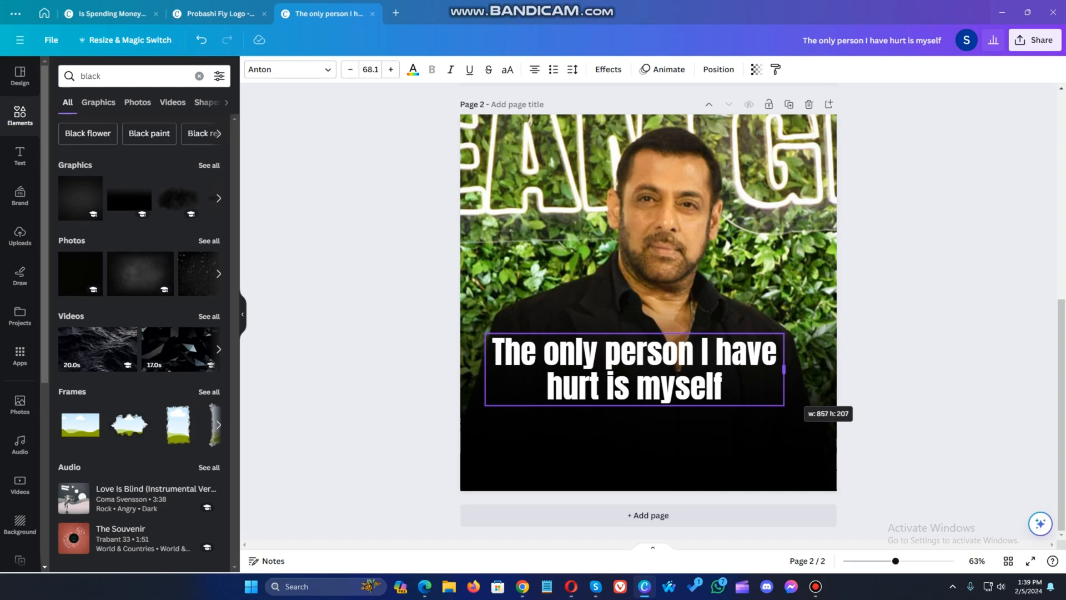
pyautogui.moveTo(635, 369); pyautogui.dragTo(643, 427)
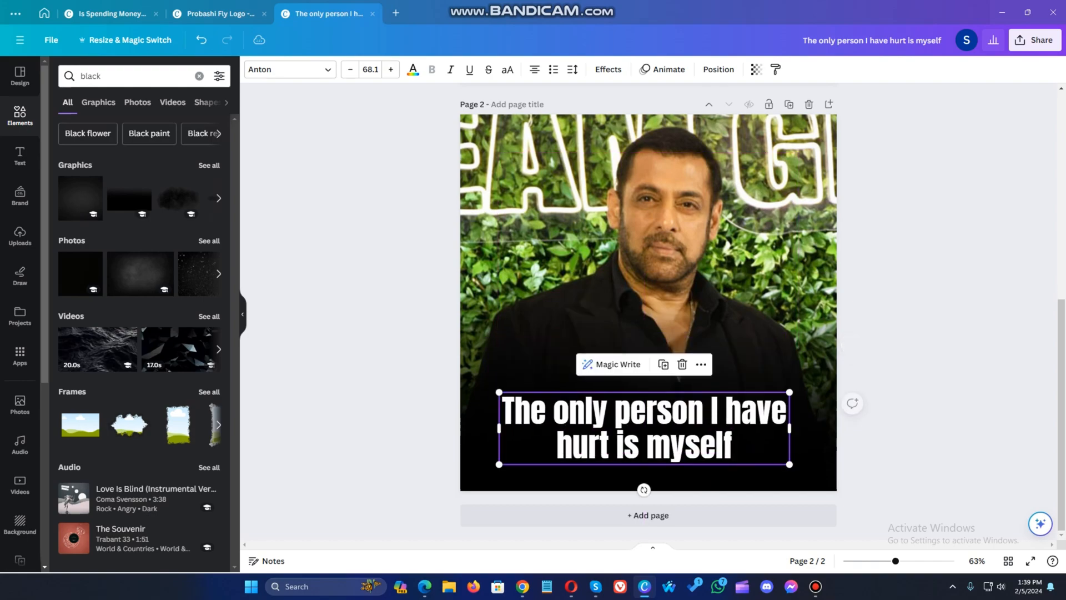
# Enlarge the quote text to about size 79.2, centre it horizontally, and apply a dark grey Echo effect with direction -18
pyautogui.moveTo(789, 464); pyautogui.dragTo(835, 476)
pyautogui.moveTo(667, 434); pyautogui.dragTo(649, 420)
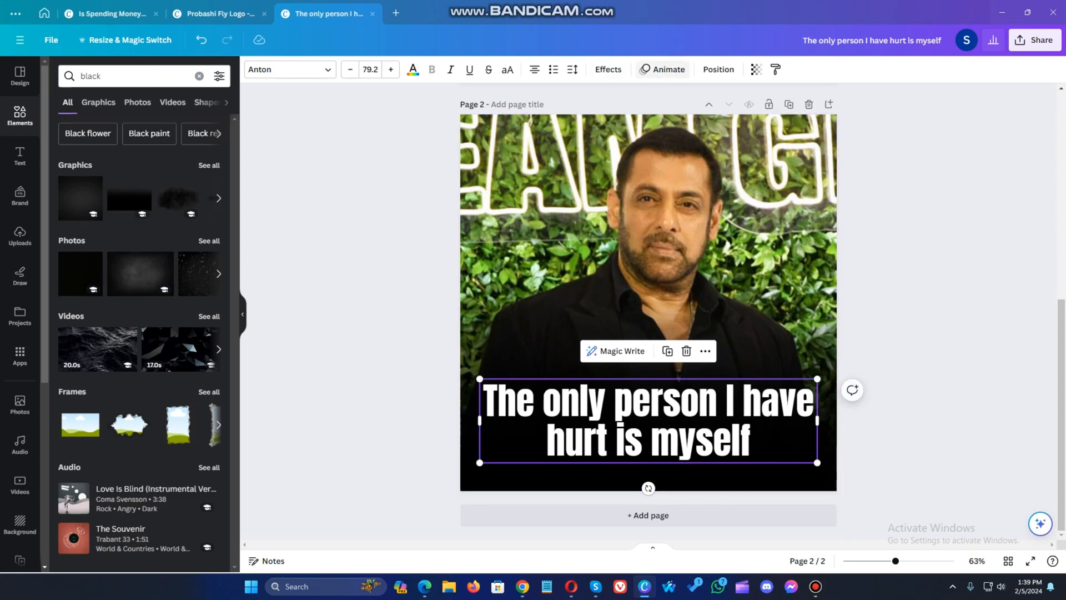
pyautogui.click(609, 69)
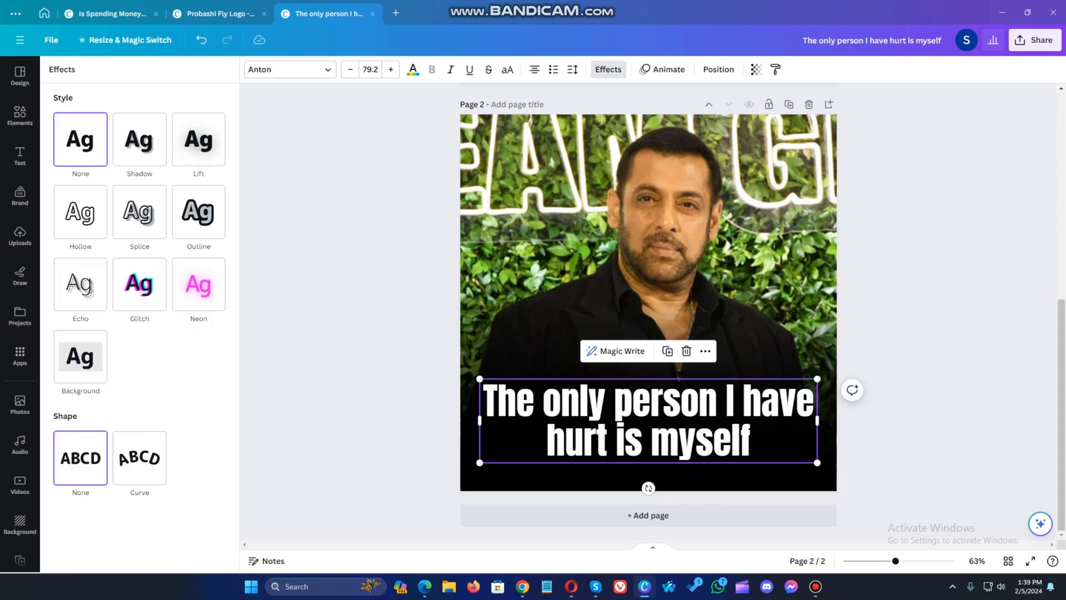
pyautogui.click(80, 283)
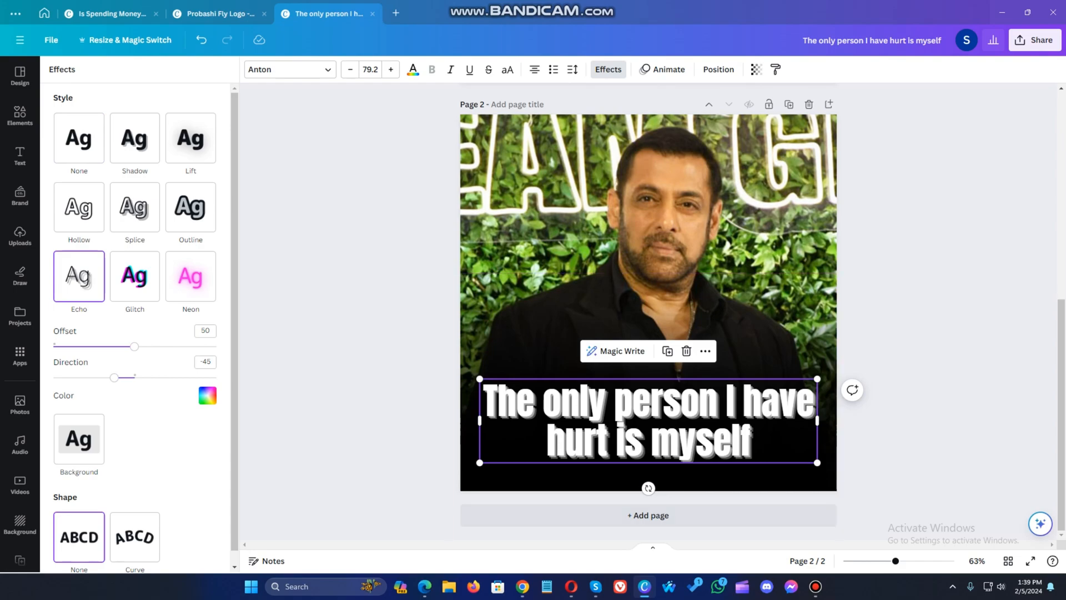
pyautogui.moveTo(113, 378); pyautogui.dragTo(127, 378)
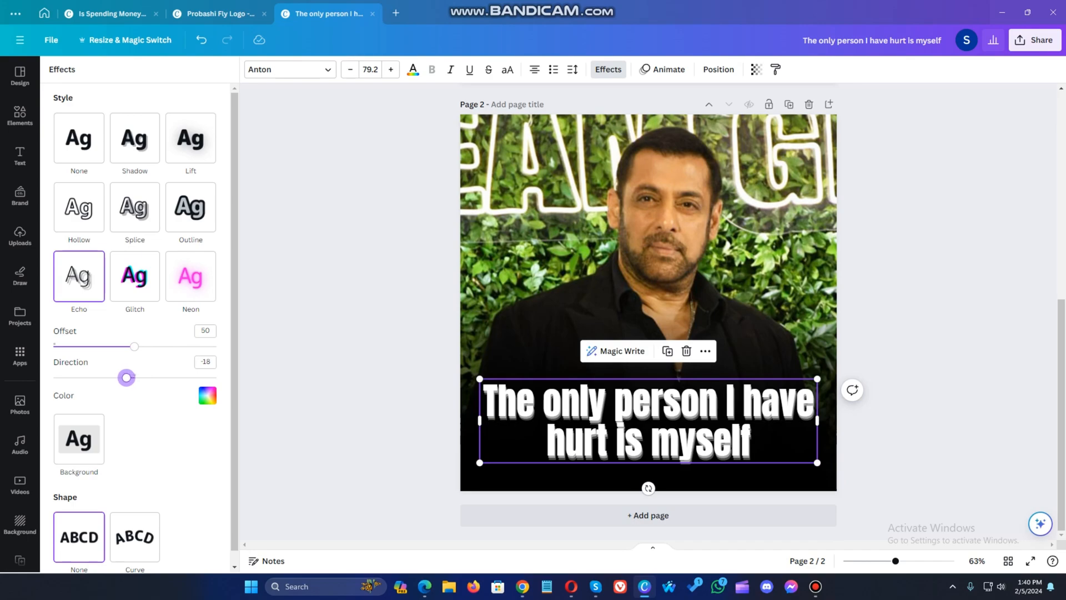
pyautogui.click(207, 395)
pyautogui.click(90, 371)
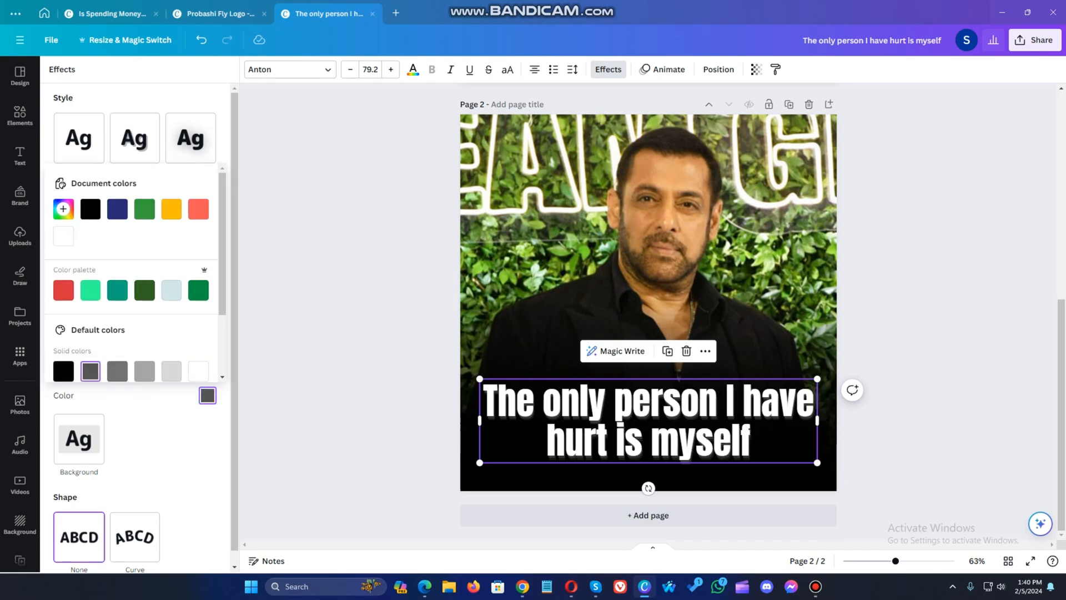
pyautogui.press('Escape')
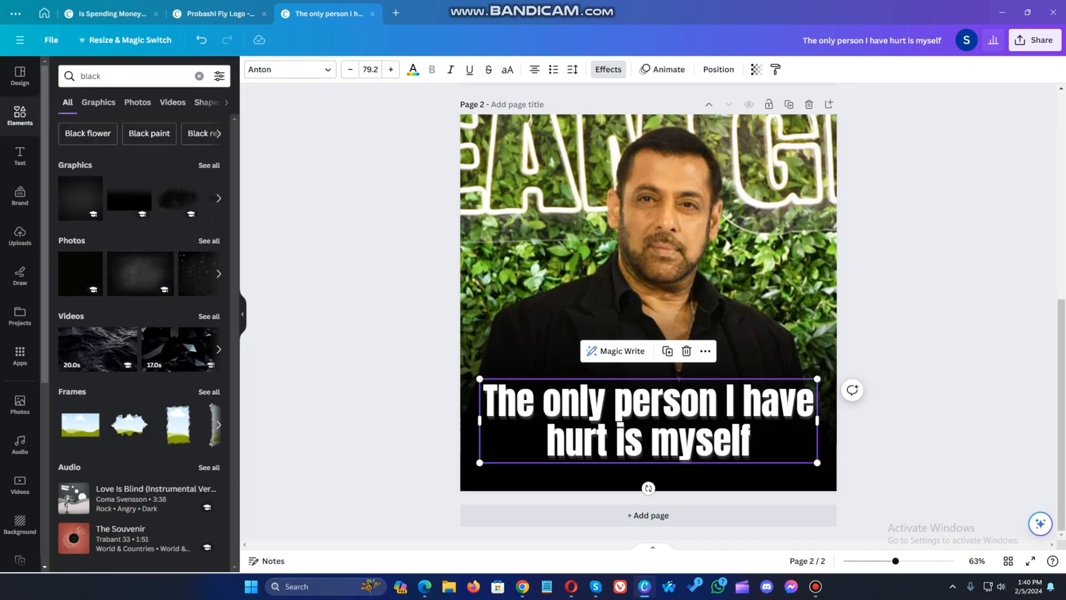
pyautogui.press('Escape')
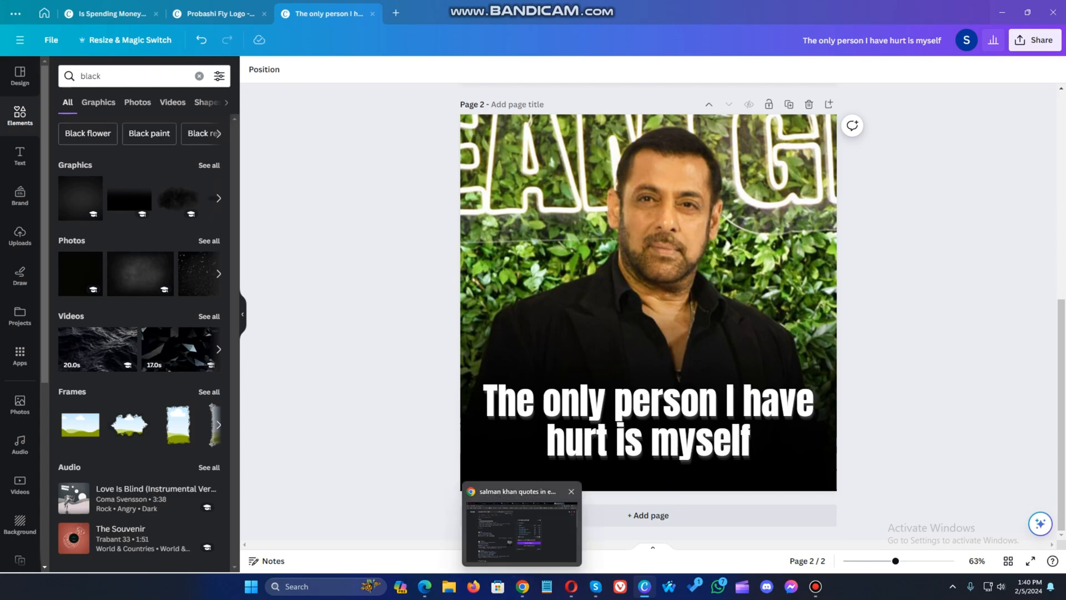
# Add a heading reading "Salman Khan" to the page and set its font to Anton
pyautogui.click(20, 156)
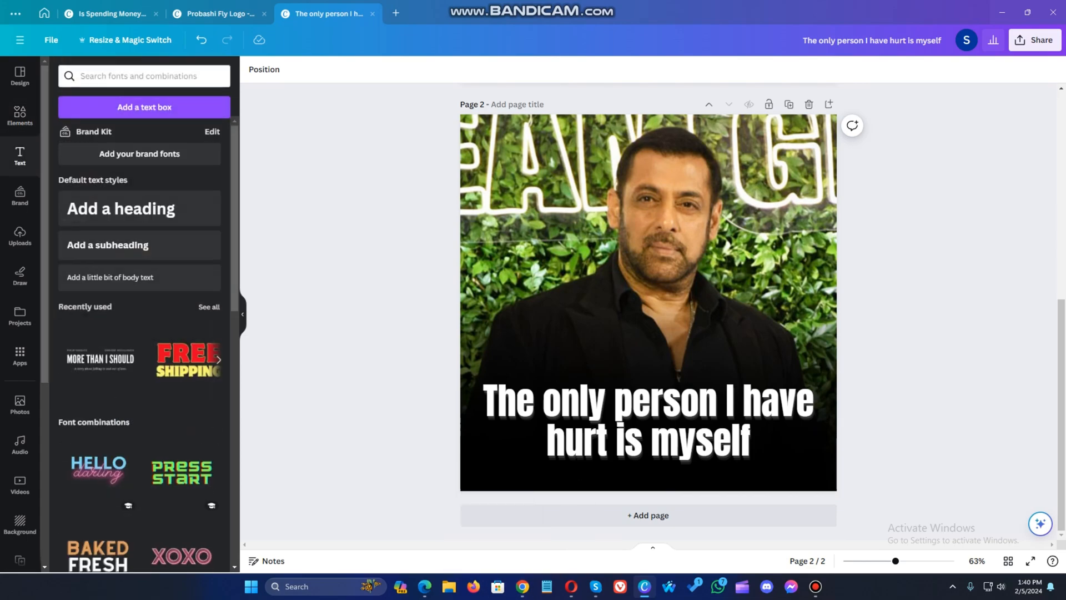
pyautogui.click(121, 209)
pyautogui.write('Salman Khan')
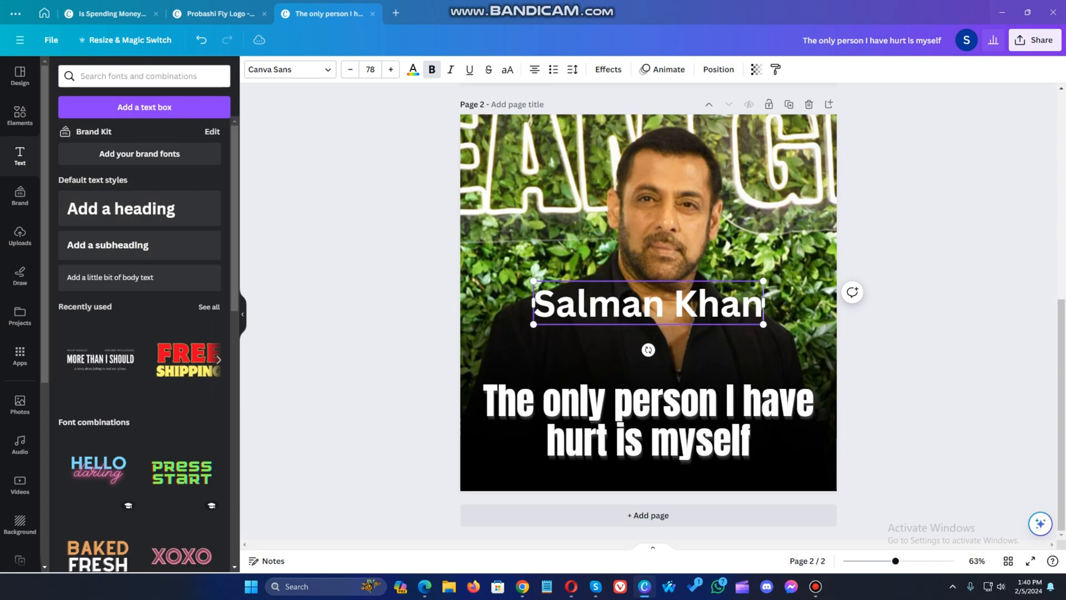
pyautogui.hotkey('ctrl', 'a')
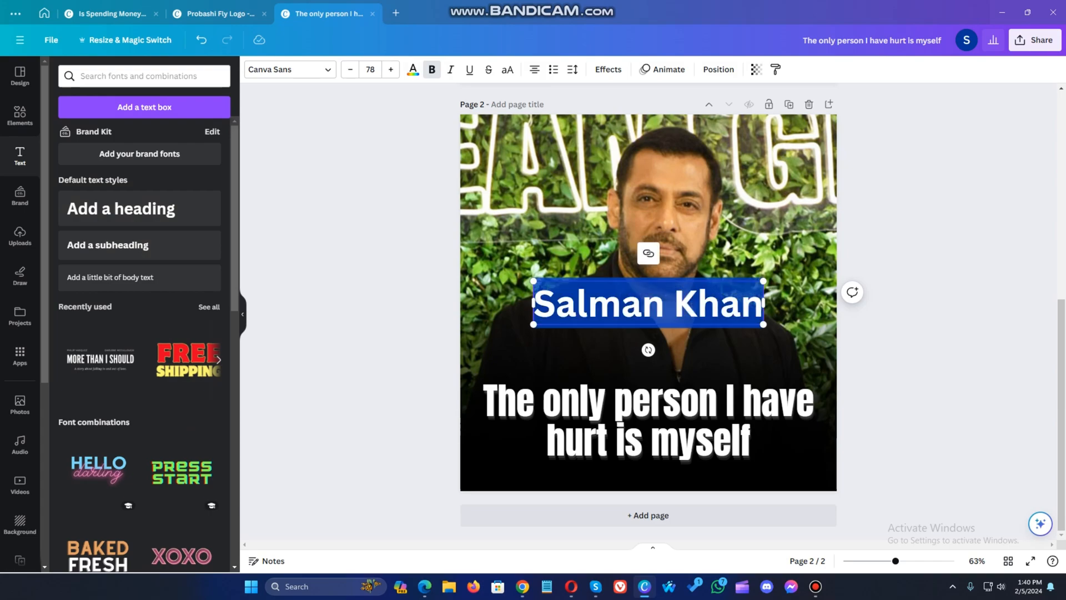
pyautogui.click(290, 69)
pyautogui.click(77, 177)
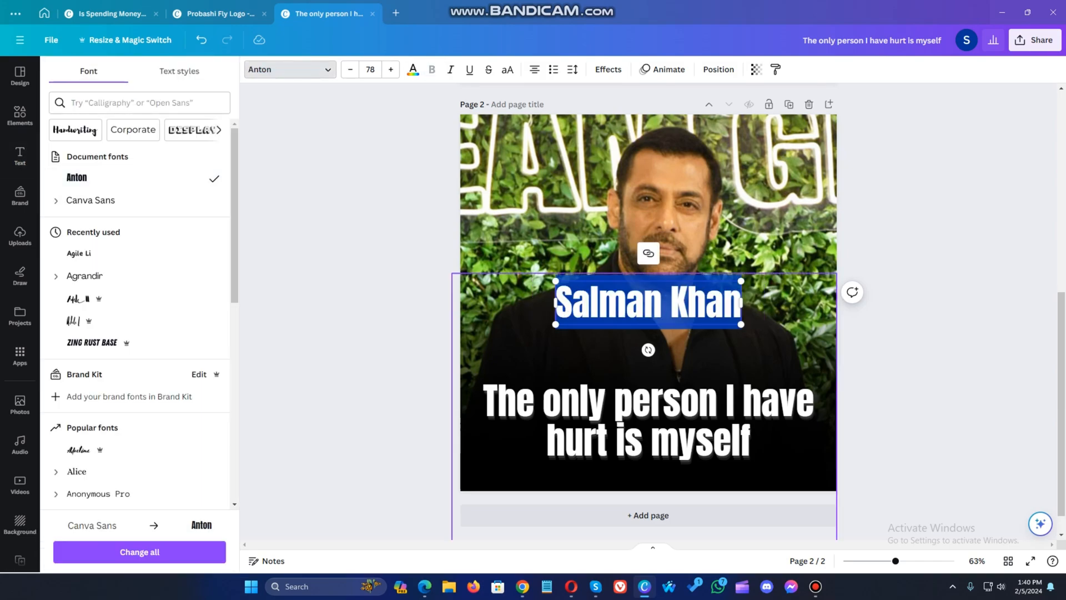
pyautogui.press('Escape')
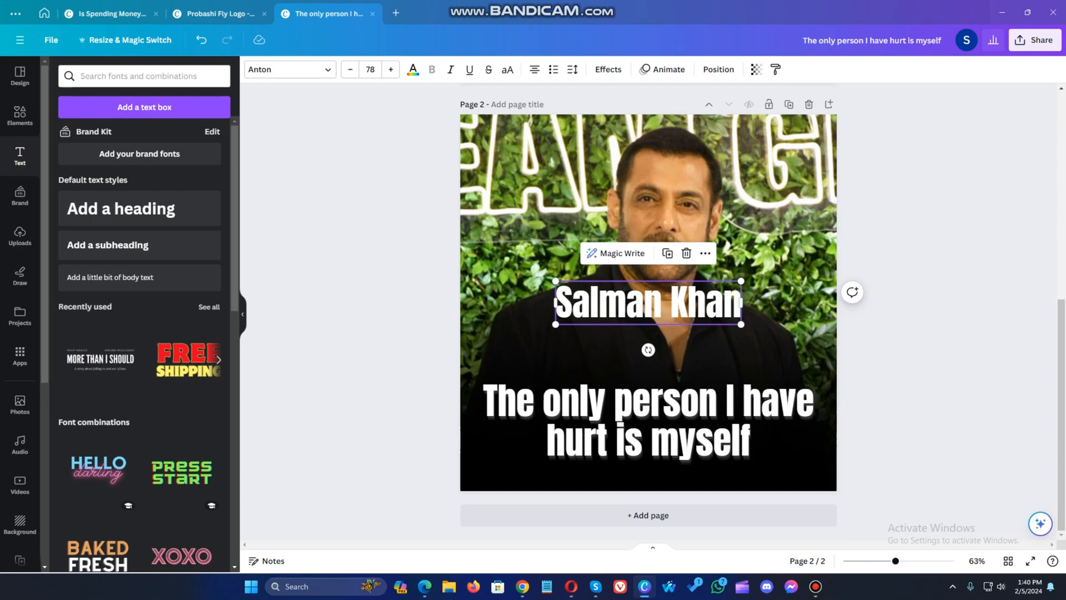
# Shrink the "Salman Khan" text to about size 27 and place it centred beneath the quote at the page's lower edge
pyautogui.moveTo(648, 303); pyautogui.dragTo(648, 475)
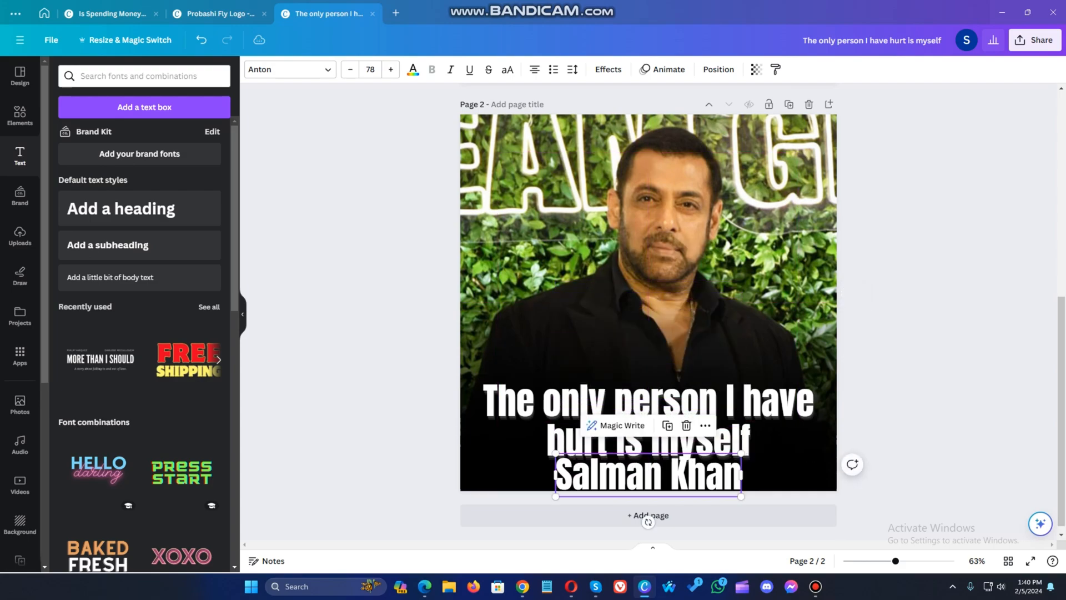
pyautogui.moveTo(741, 496); pyautogui.dragTo(646, 483)
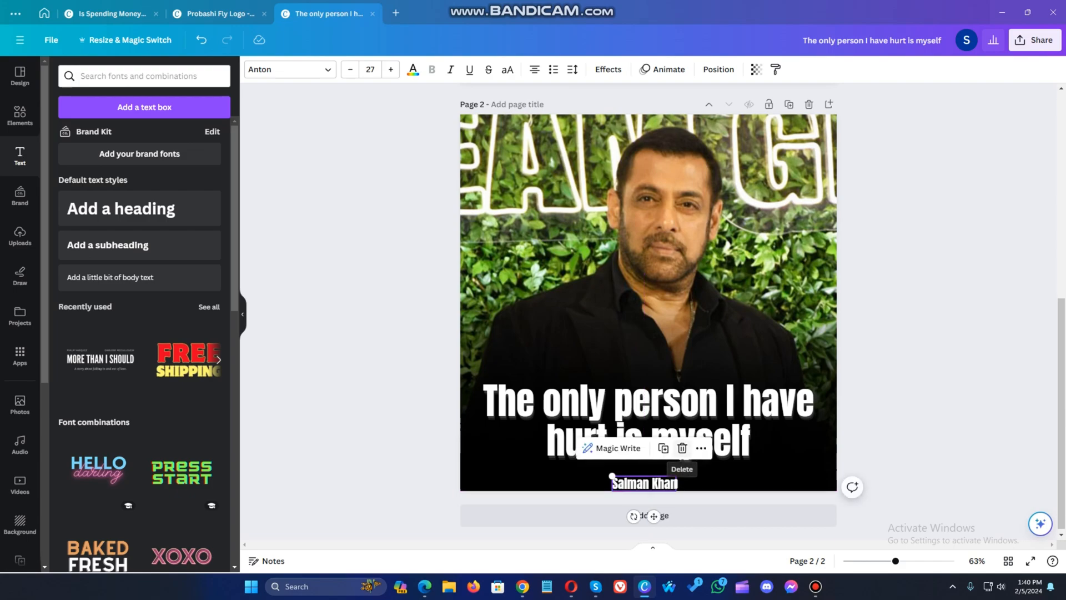
pyautogui.click(701, 475)
# Colour only the word "hurt" in the quote coral red from the default solid colours
pyautogui.click(688, 442)
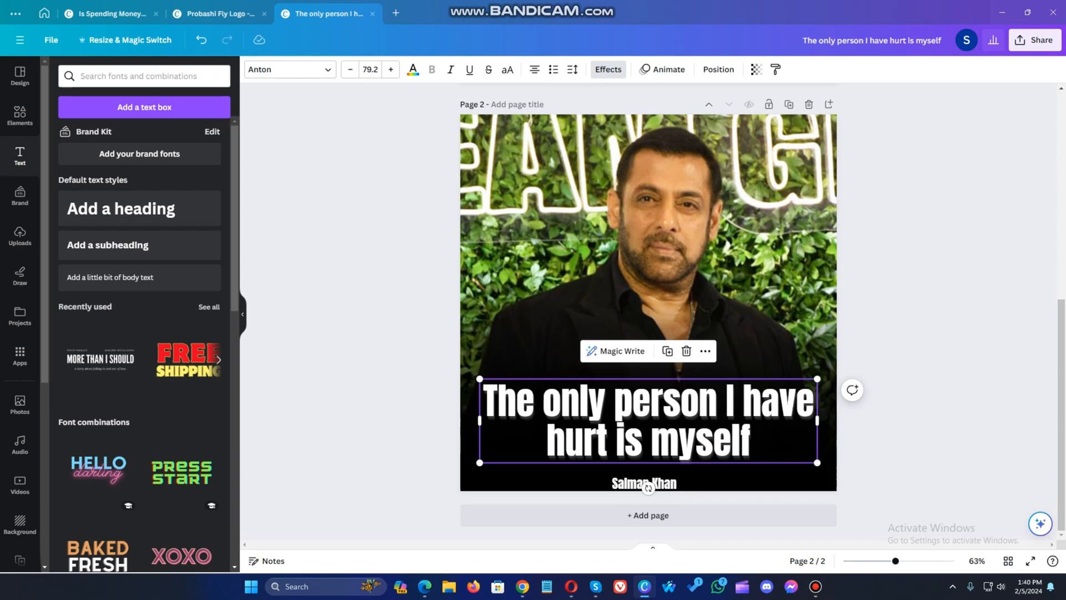
pyautogui.click(648, 488)
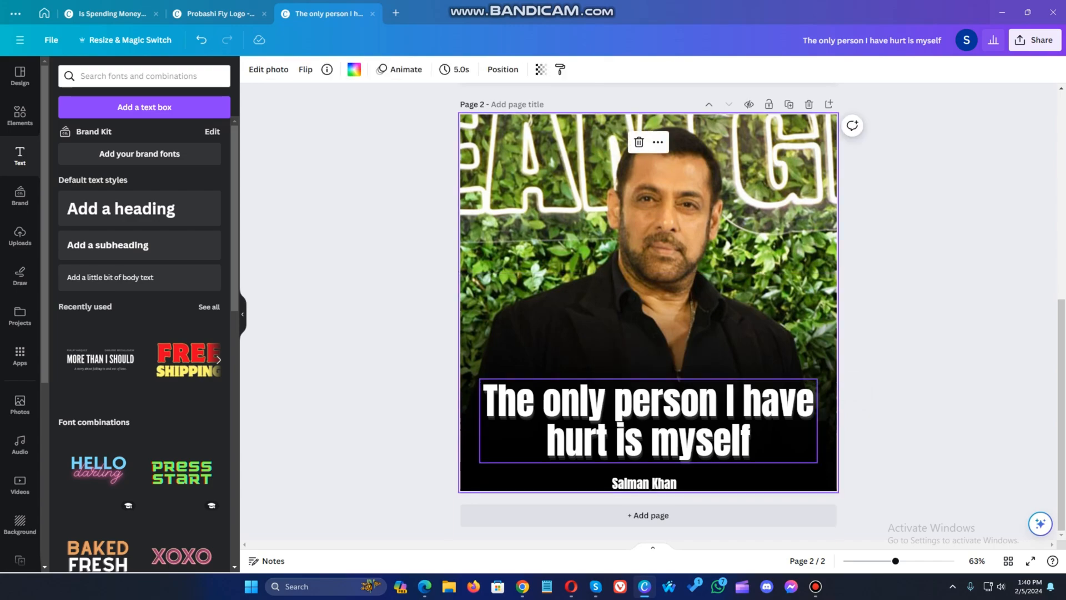
pyautogui.click(576, 440)
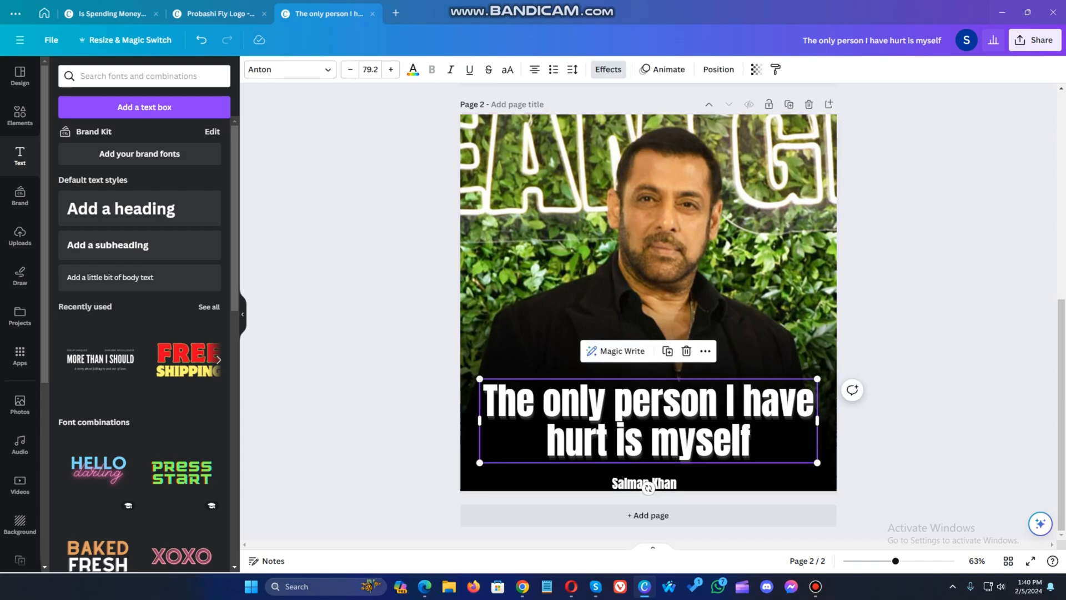
pyautogui.doubleClick(576, 440)
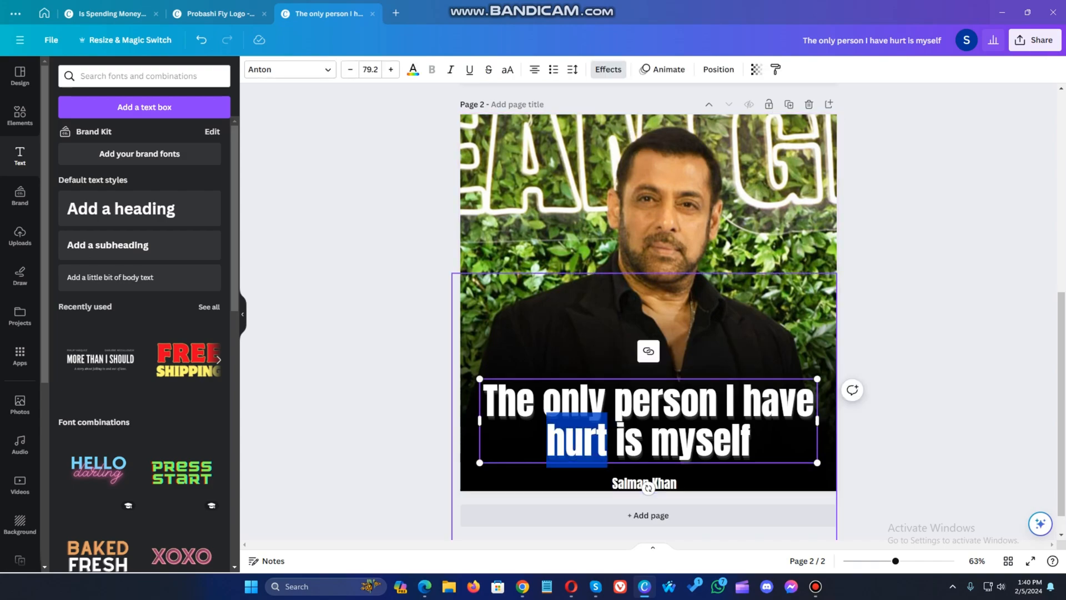
pyautogui.click(413, 69)
pyautogui.click(62, 220)
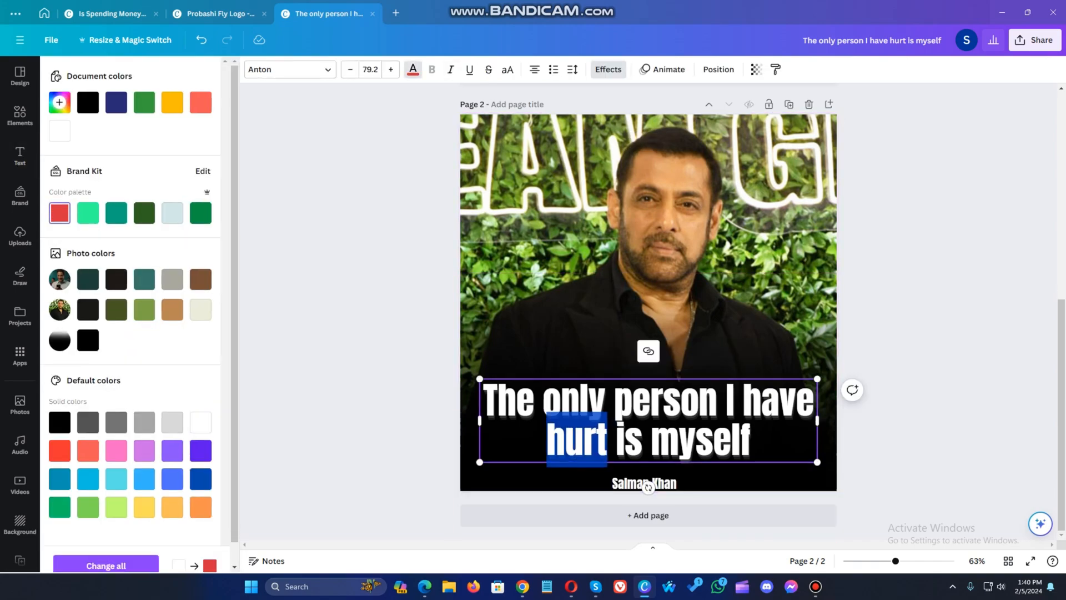
pyautogui.click(90, 462)
pyautogui.click(648, 487)
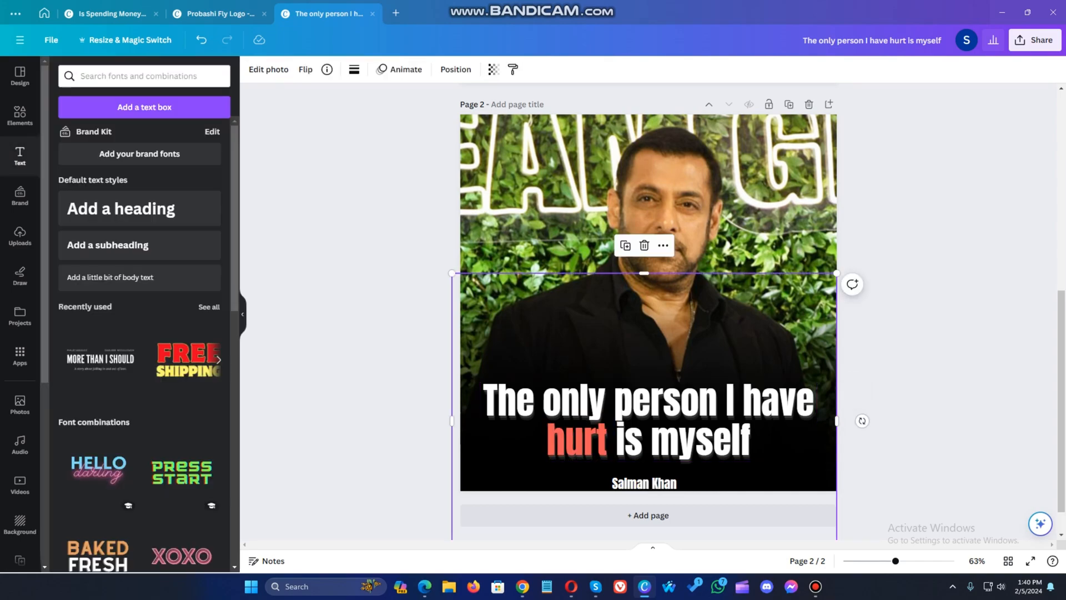
# Change the word "hurt" in the quote to the bright red default solid colour and deselect the text
pyautogui.click(619, 417)
pyautogui.click(619, 418)
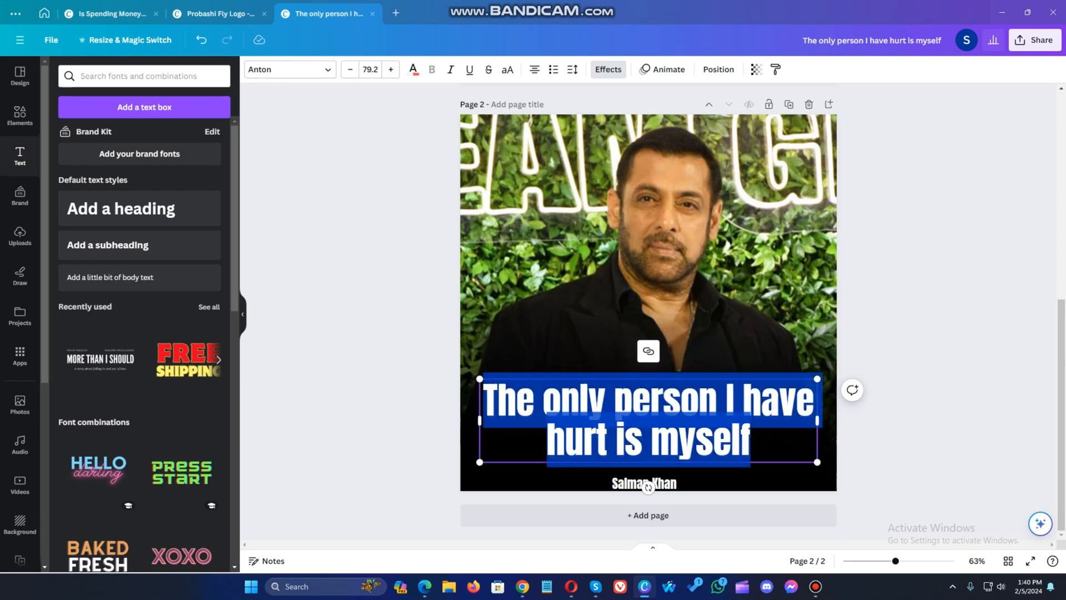
pyautogui.moveTo(608, 436); pyautogui.dragTo(547, 438)
pyautogui.click(413, 69)
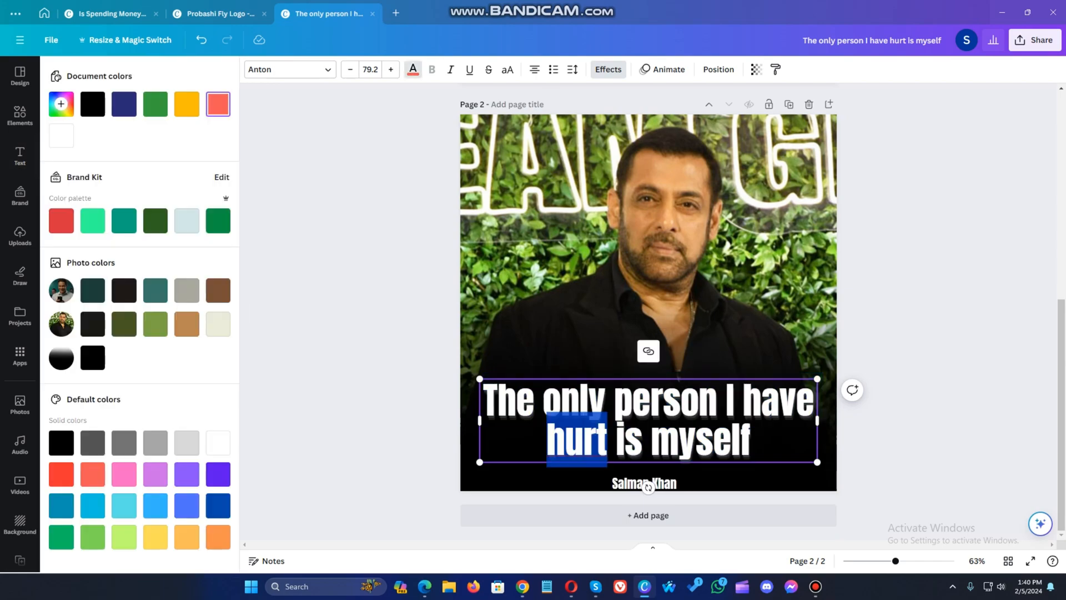
pyautogui.click(61, 474)
pyautogui.click(648, 250)
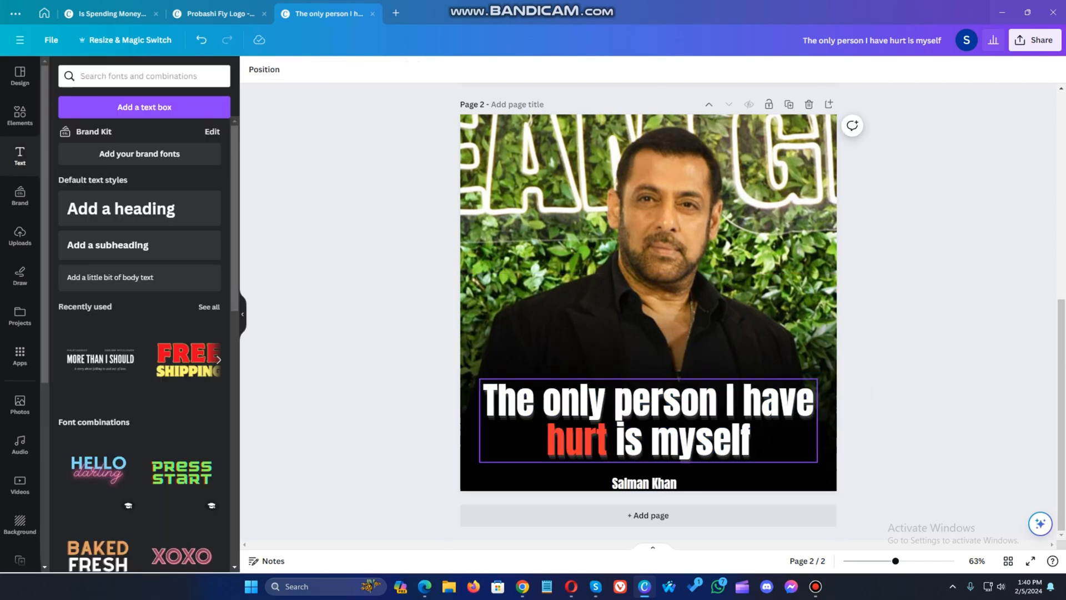
pyautogui.click(649, 420)
pyautogui.press('Escape')
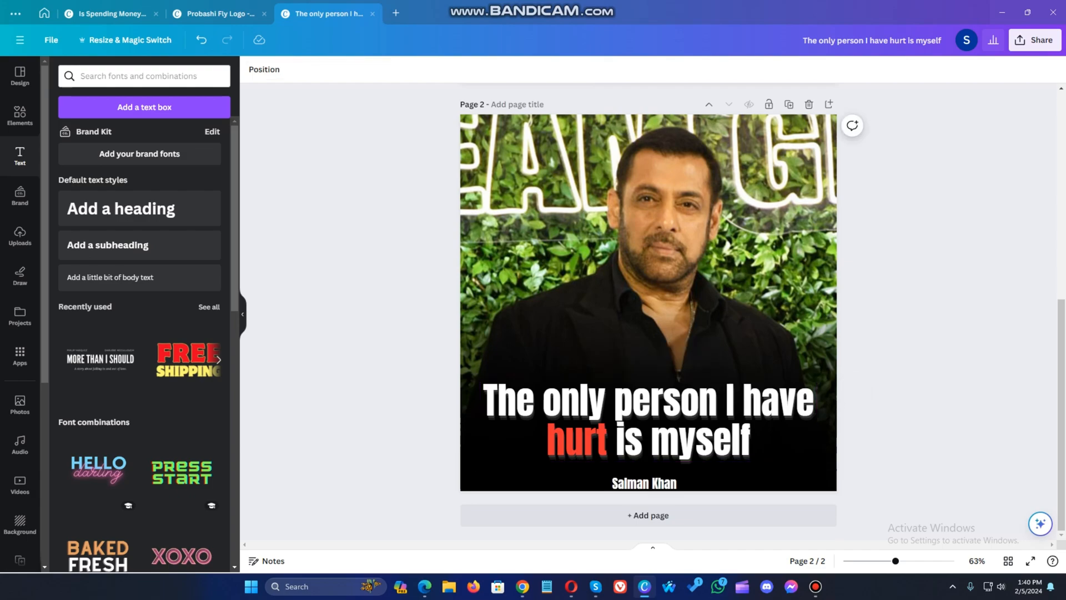